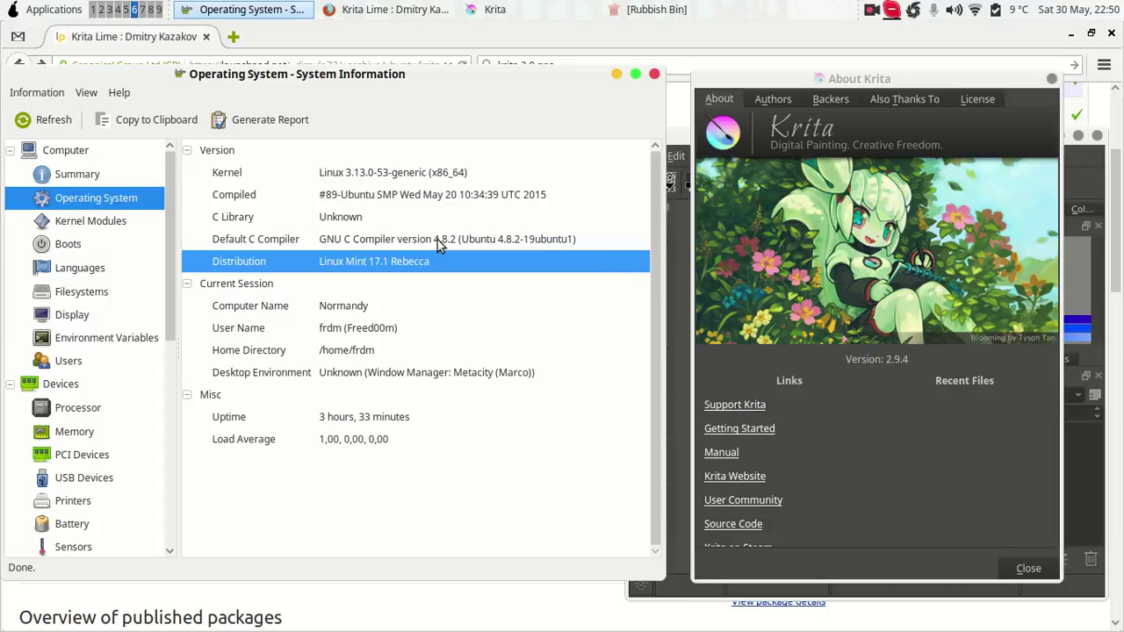
Launch Synaptic Package Manager and authenticate with the account password.
key(super)
text(sy)
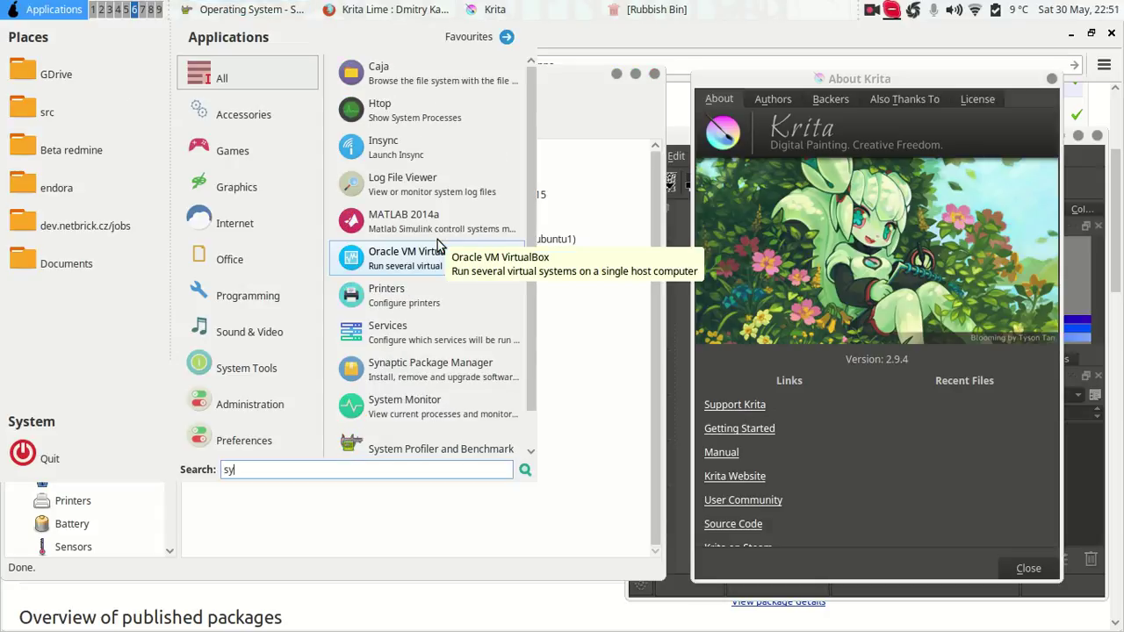
text(n)
key(Down)
key(Down)
key(Return)
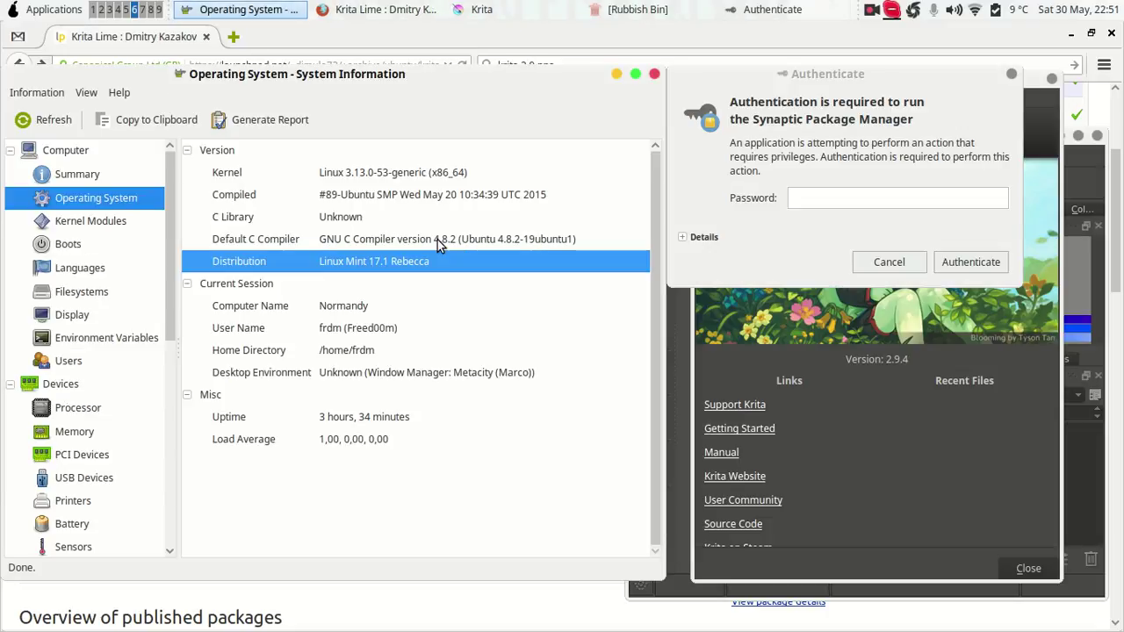
click(801, 200)
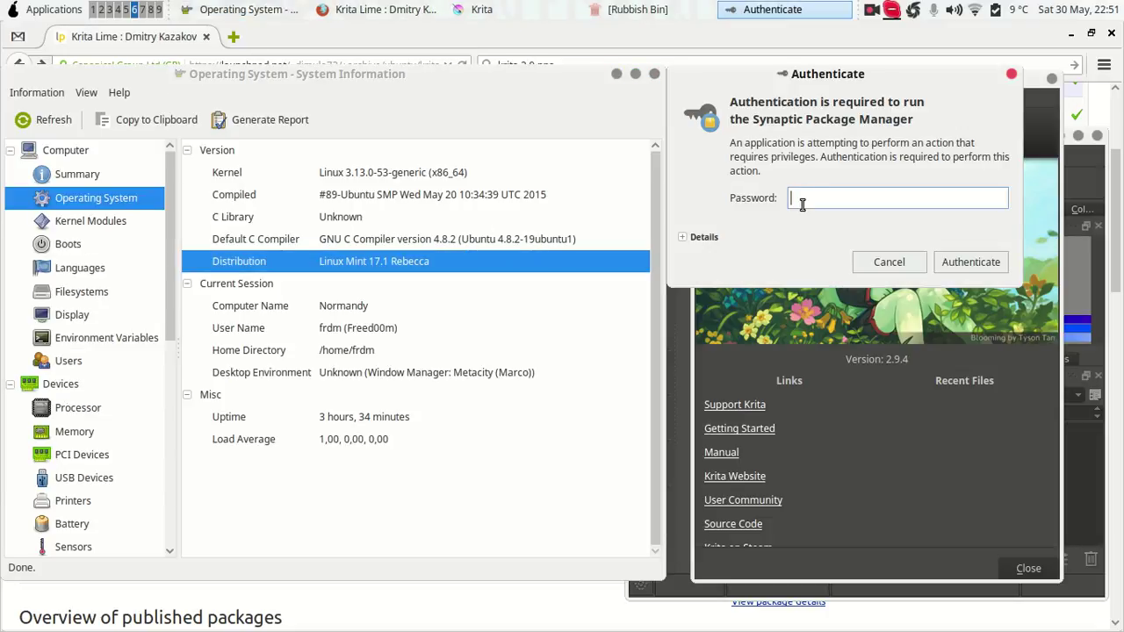
text(●●●●●●●●●●●●)
key(Return)
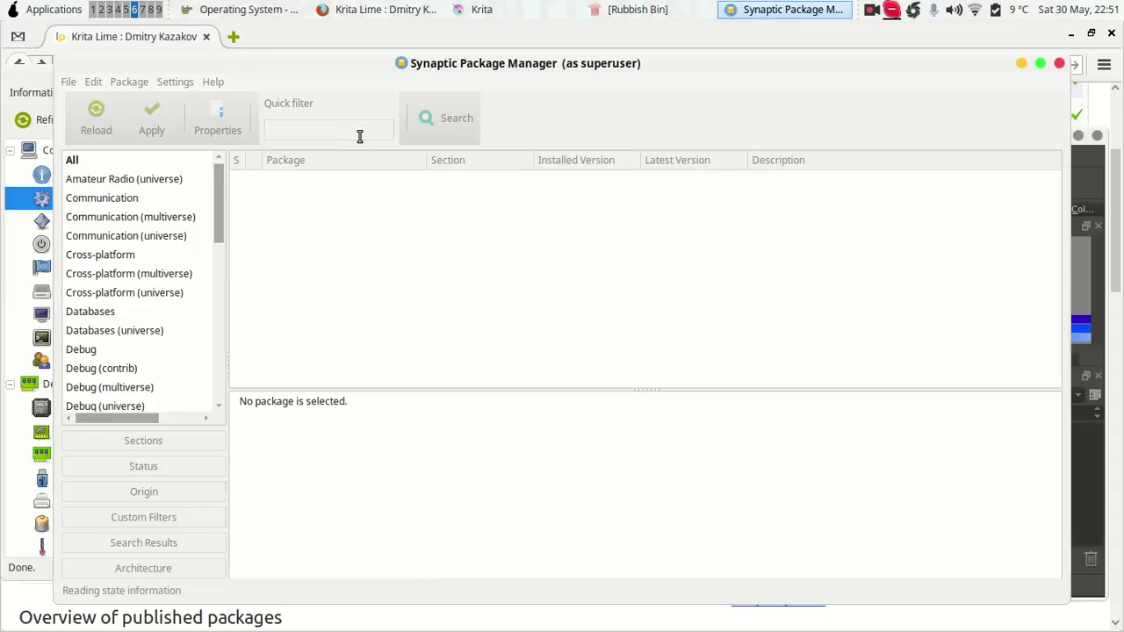
Filter the packages by krita, check the actions available for krita and krita-data together, and close the package manager.
text(krita)
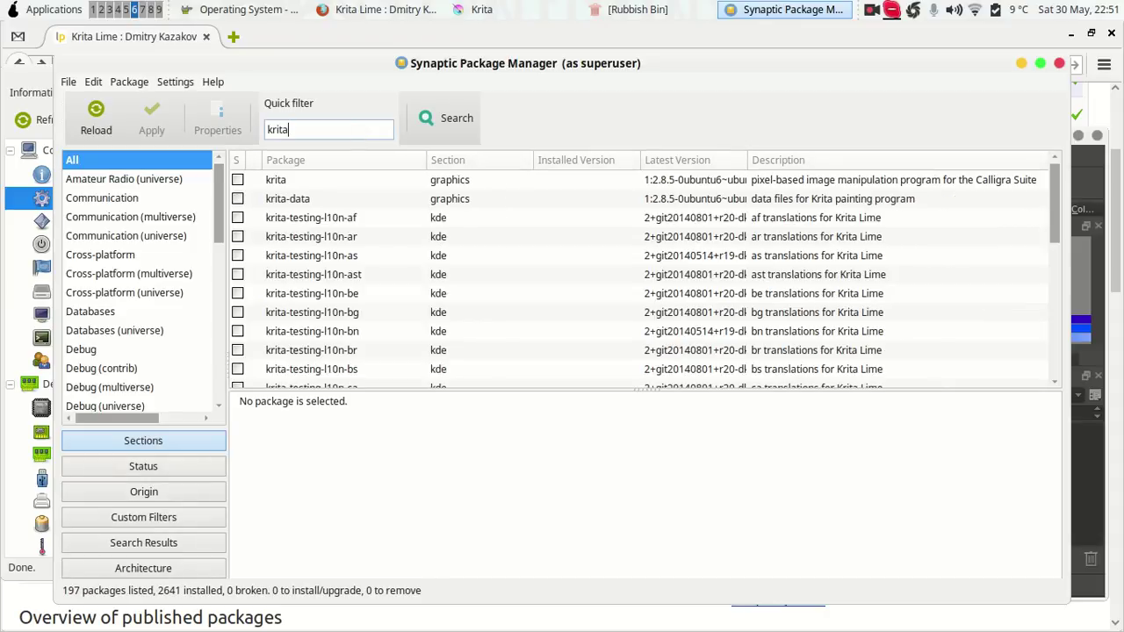
click(674, 181)
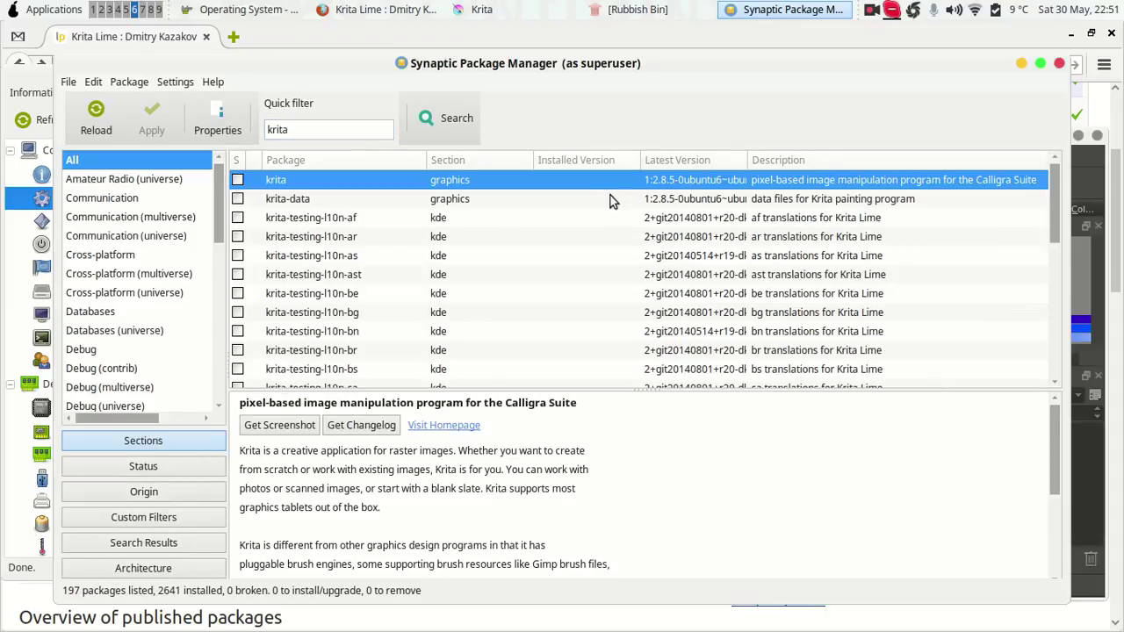
ctrl+click(623, 200)
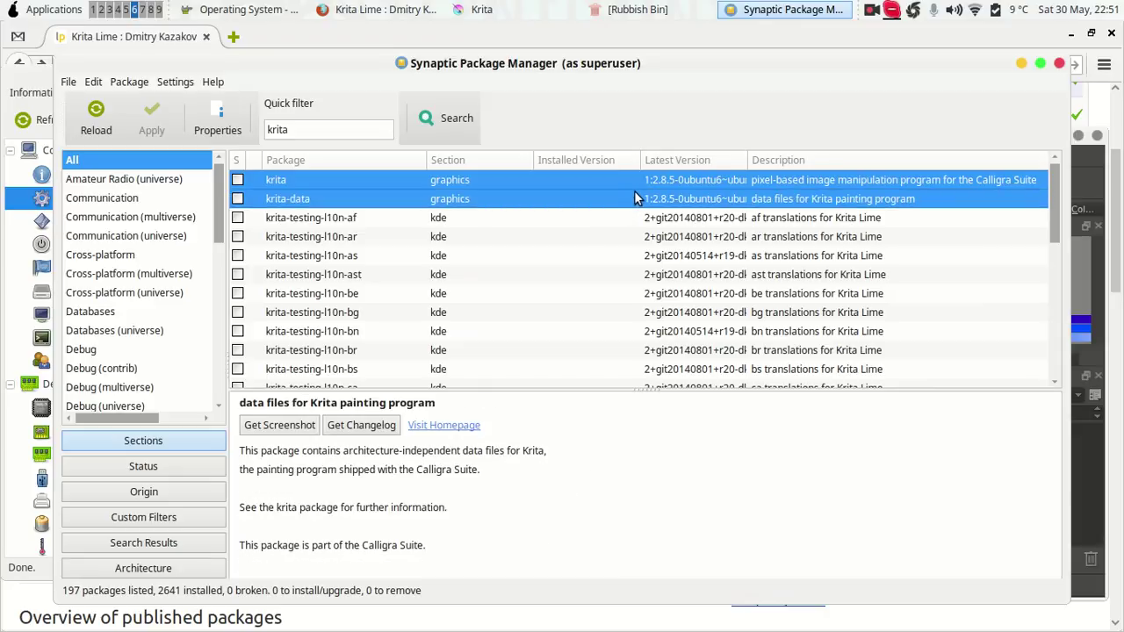
right_click(635, 191)
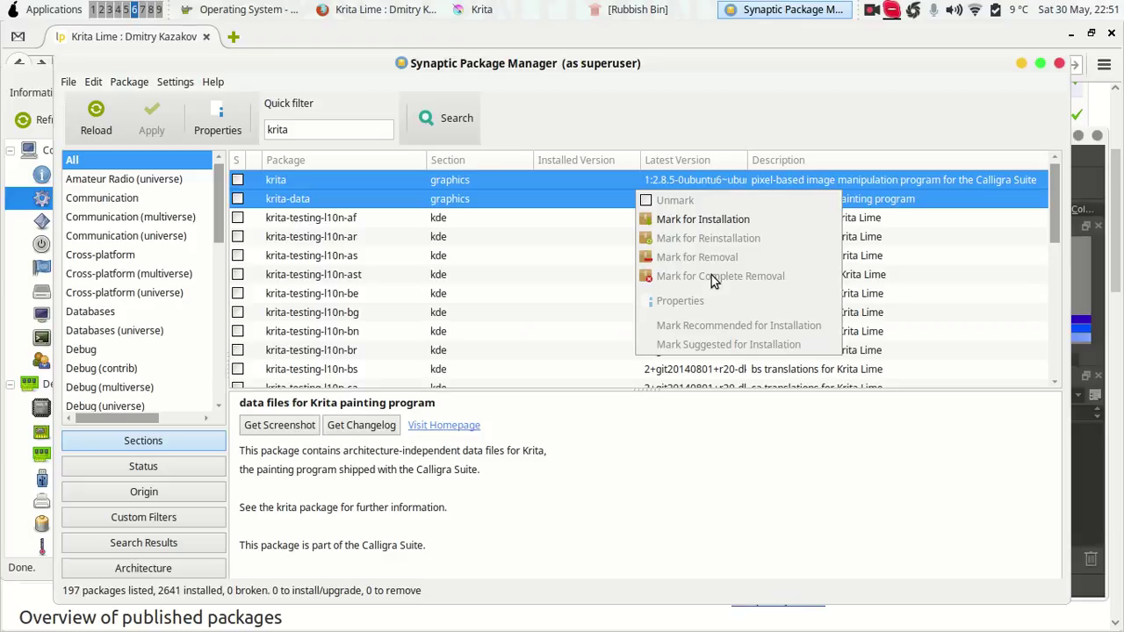
click(708, 90)
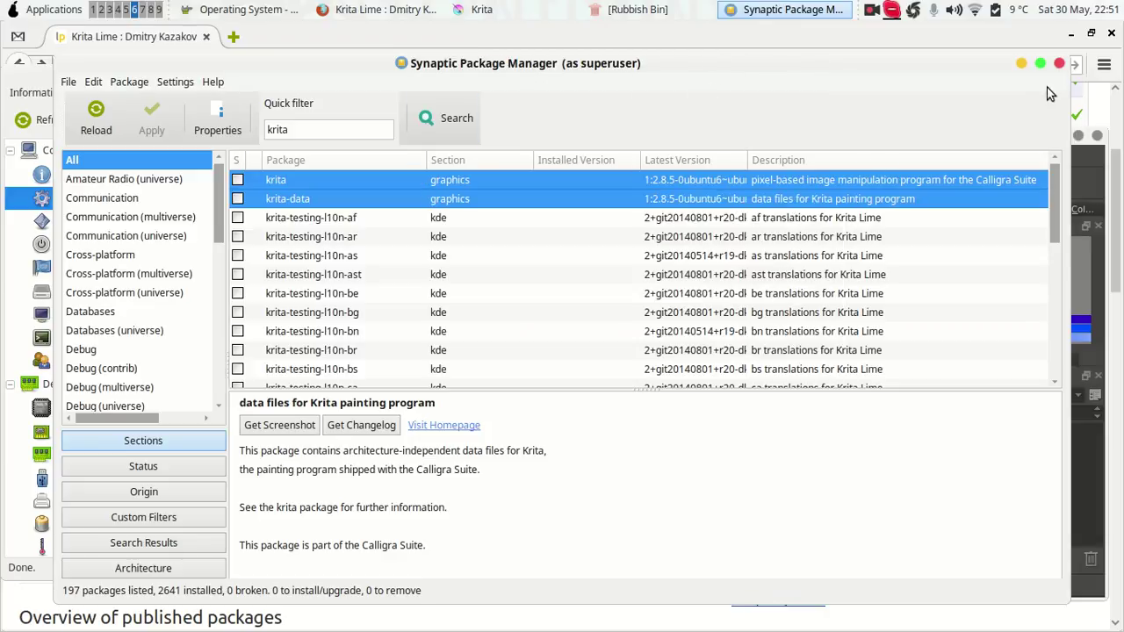
click(1059, 63)
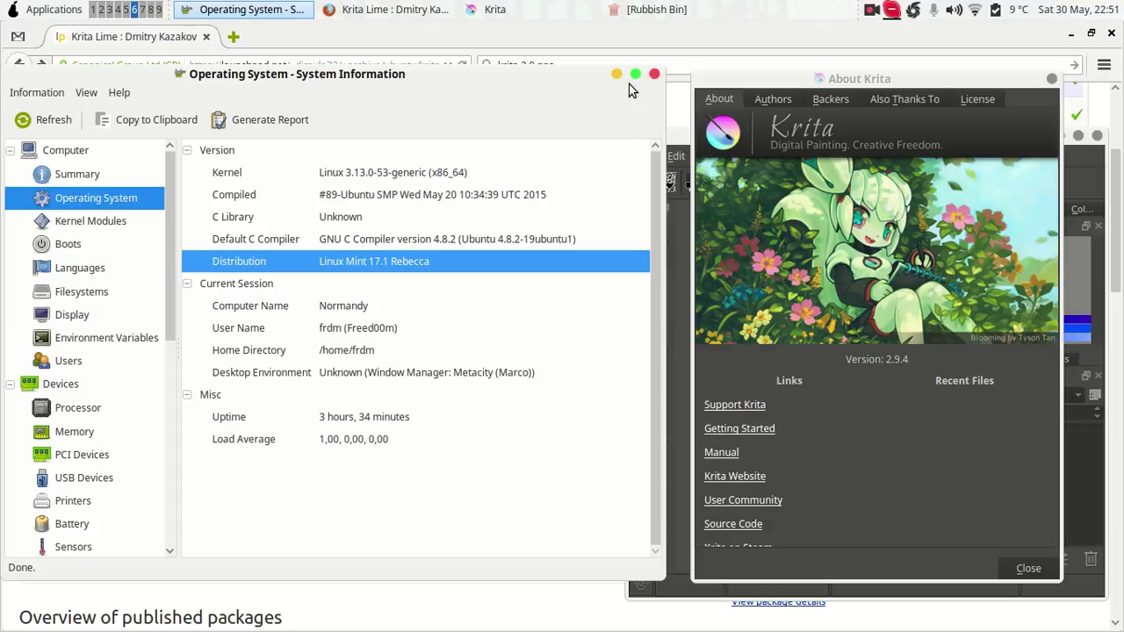
View the trashed krita folder in the Rubbish Bin and look through the home folder, toggling its hidden files.
click(642, 22)
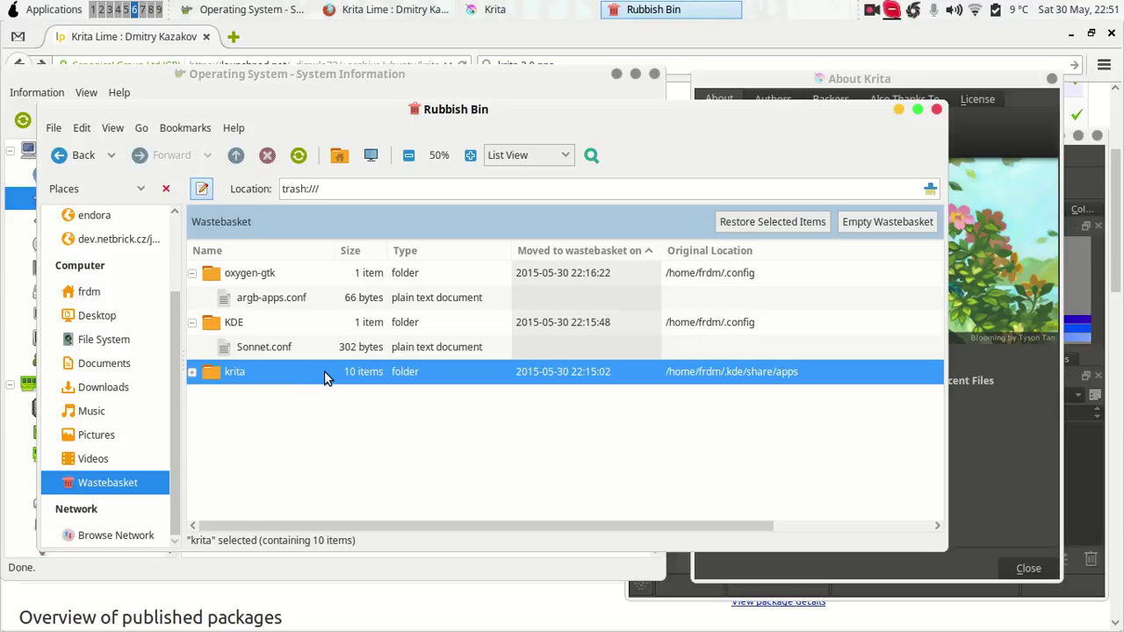
click(191, 373)
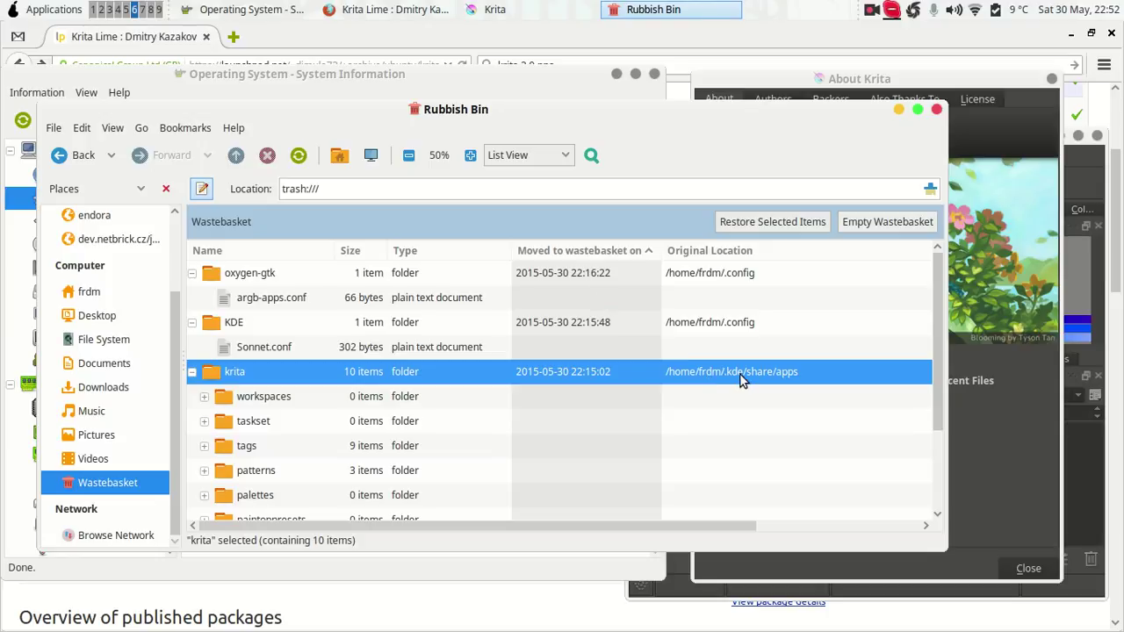
click(114, 295)
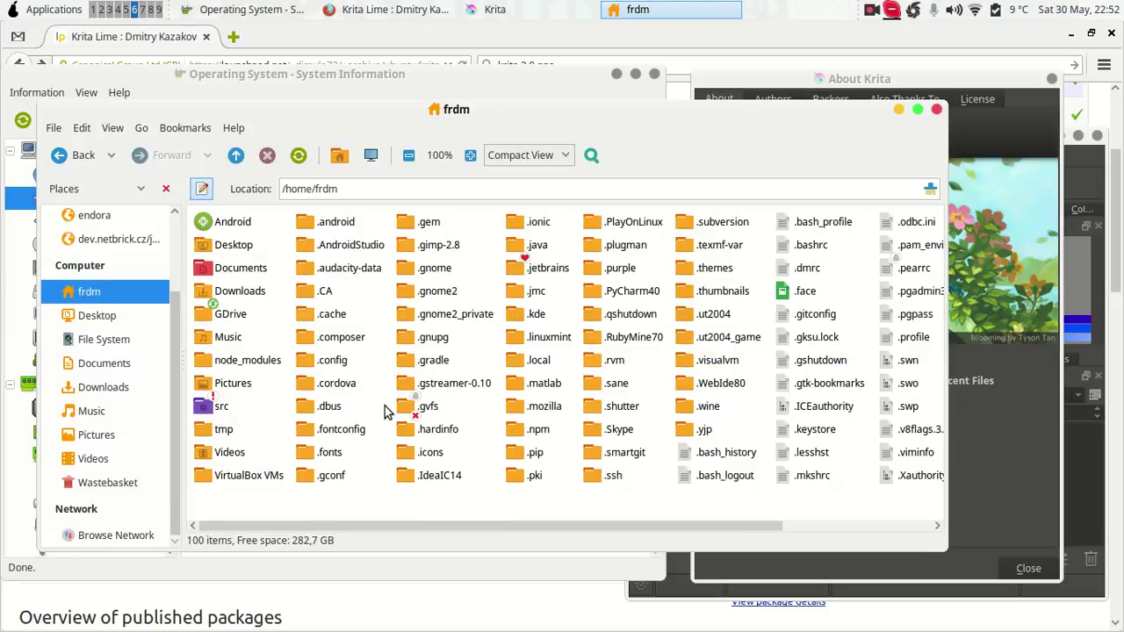
key(ctrl+h)
key(ctrl+h)
Return to the Wastebasket and examine the subfolders inside the trashed krita folder.
click(102, 483)
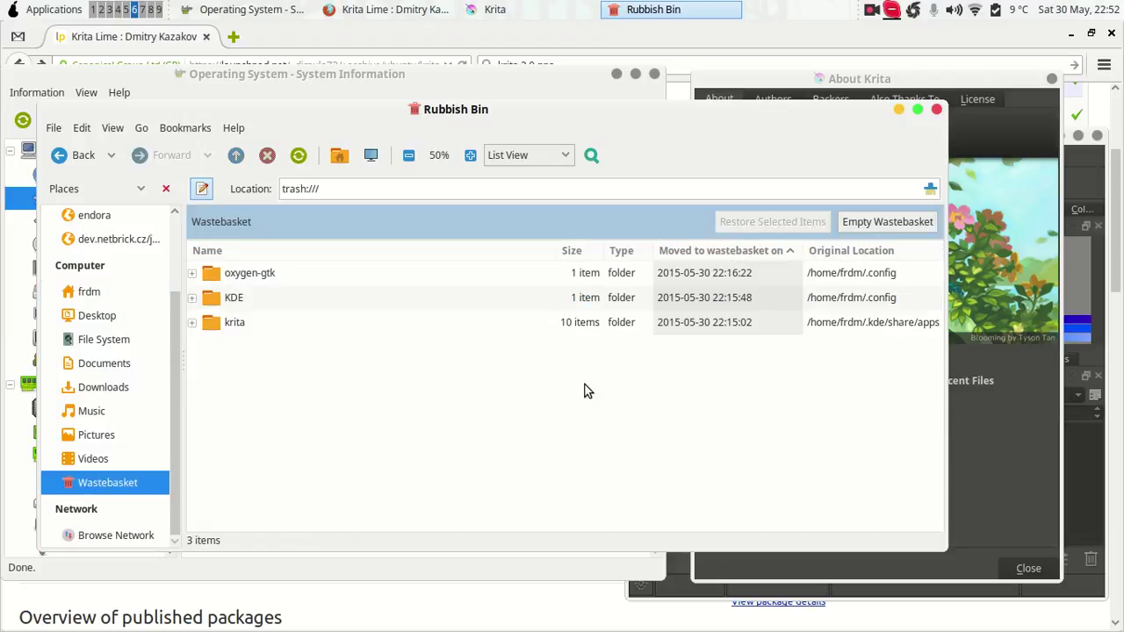
click(192, 322)
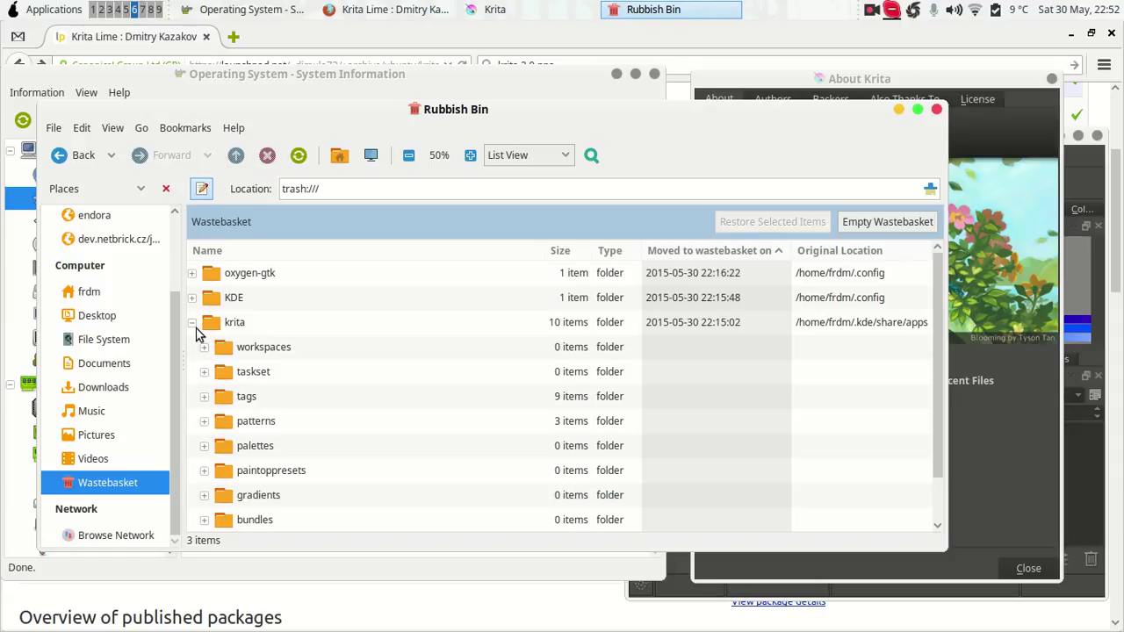
click(193, 323)
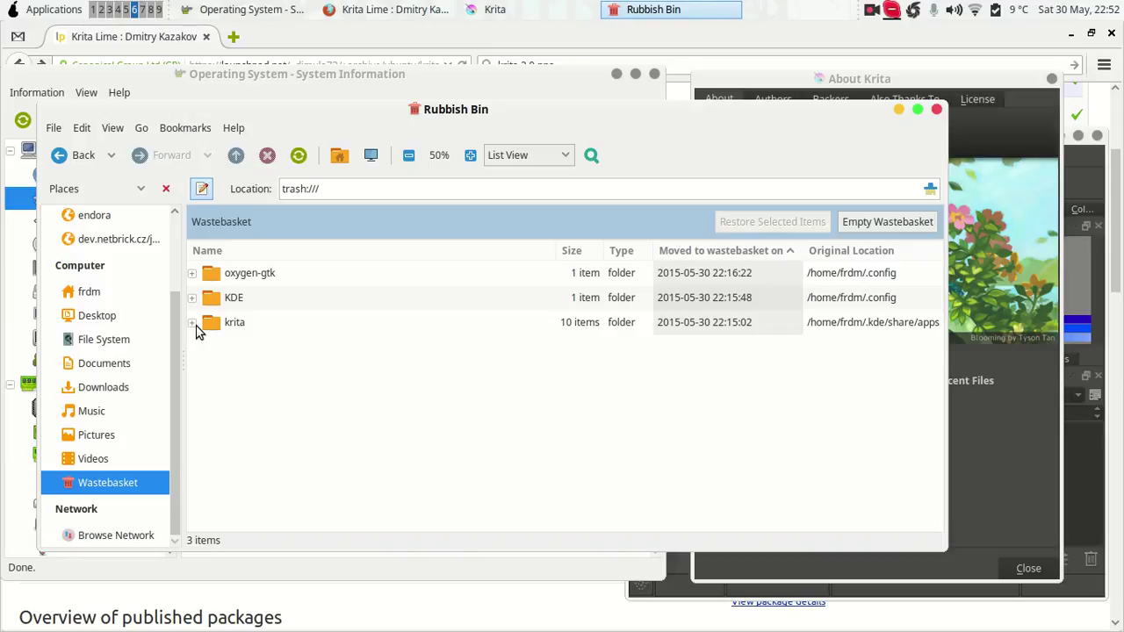
click(199, 326)
click(193, 323)
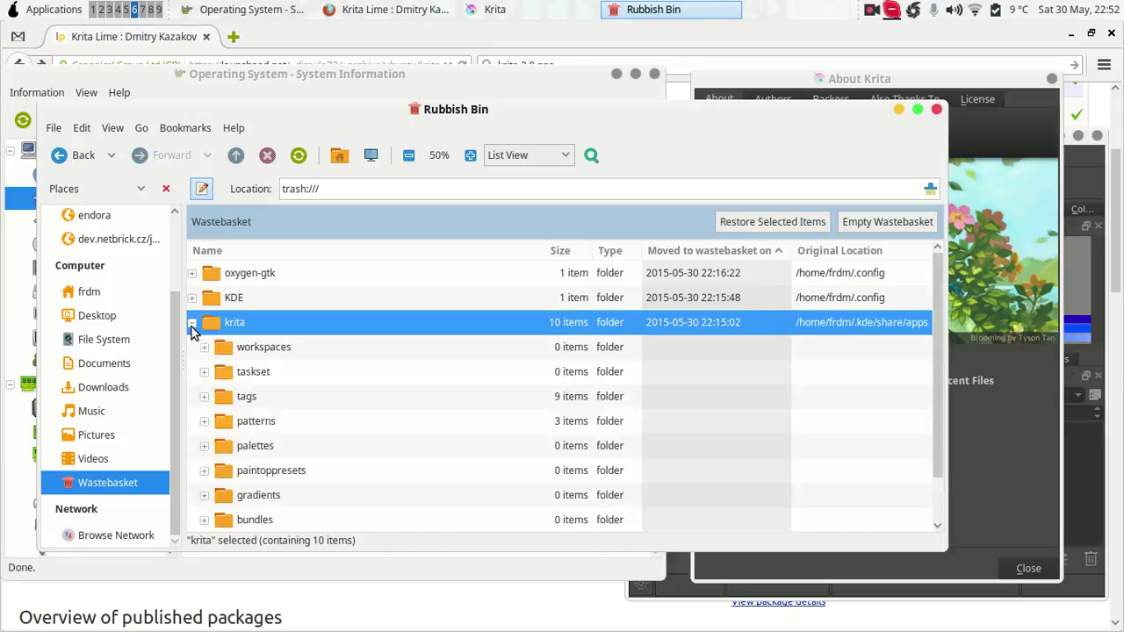
click(192, 323)
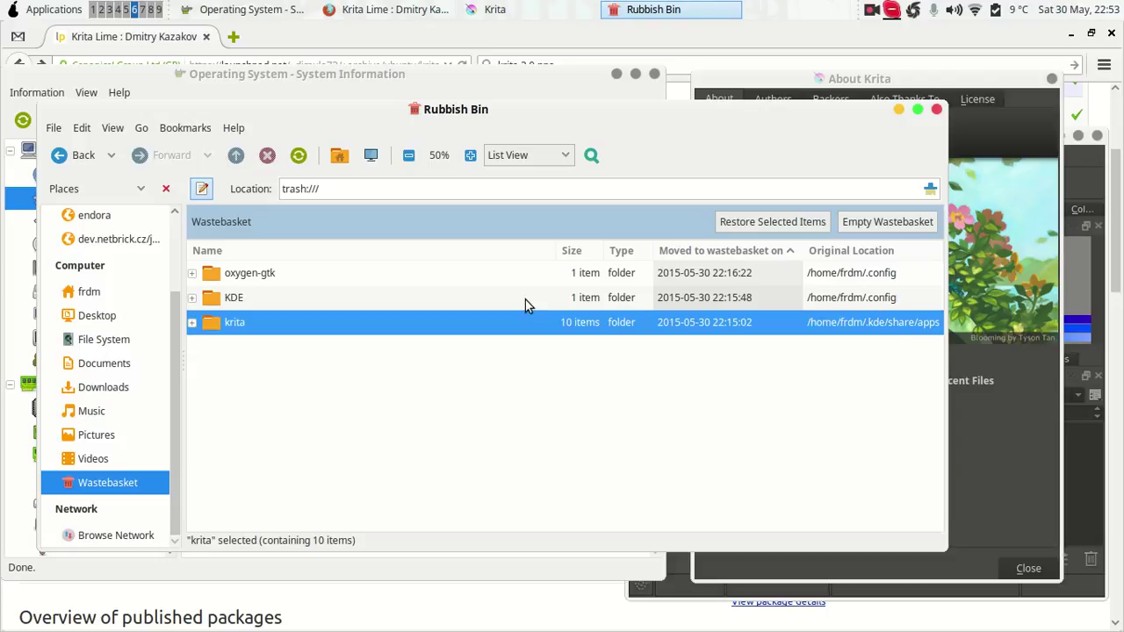
View Sonnet.conf from the trashed KDE folder in the text editor and close it.
click(193, 298)
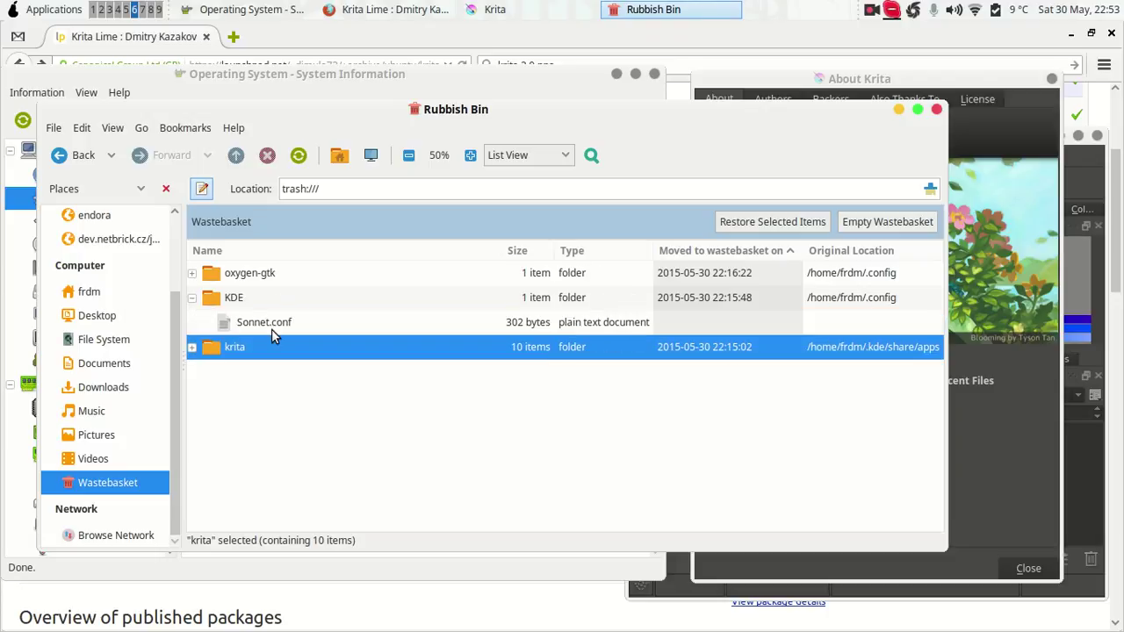
double_click(274, 332)
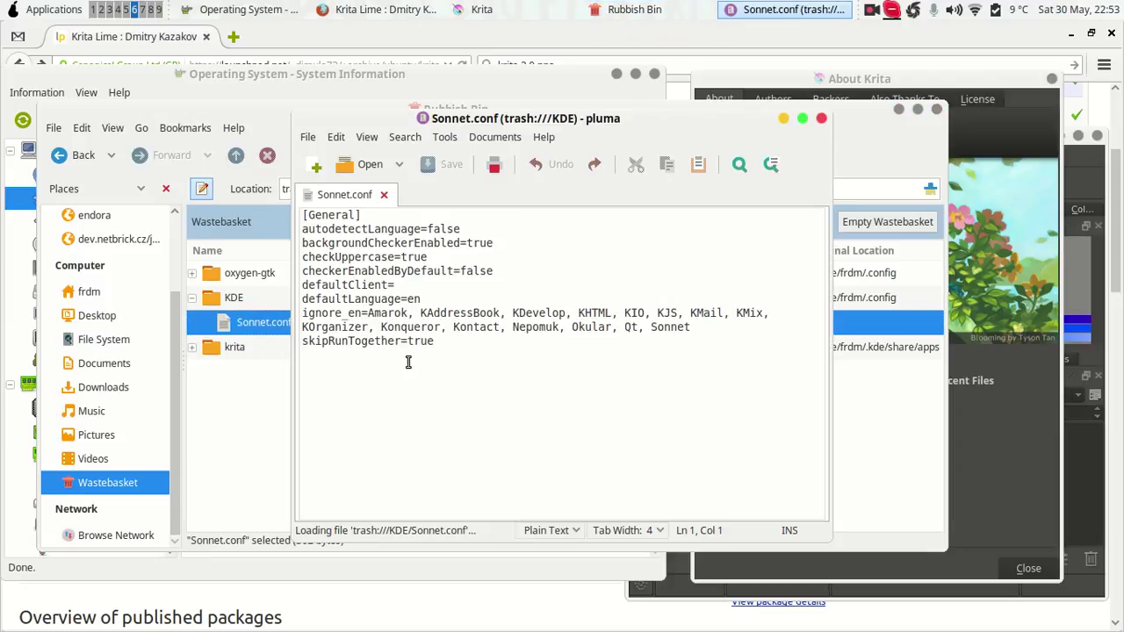
key(ctrl+q)
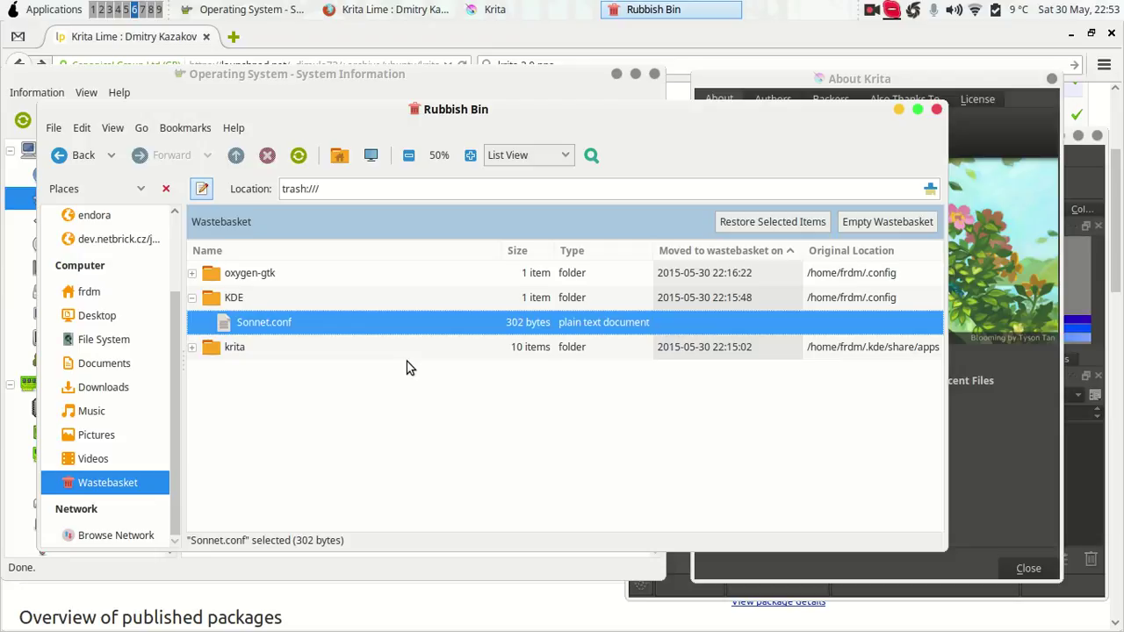
View argb-apps.conf from the trashed oxygen-gtk folder, collapse the expanded folders and close the Rubbish Bin window.
click(192, 273)
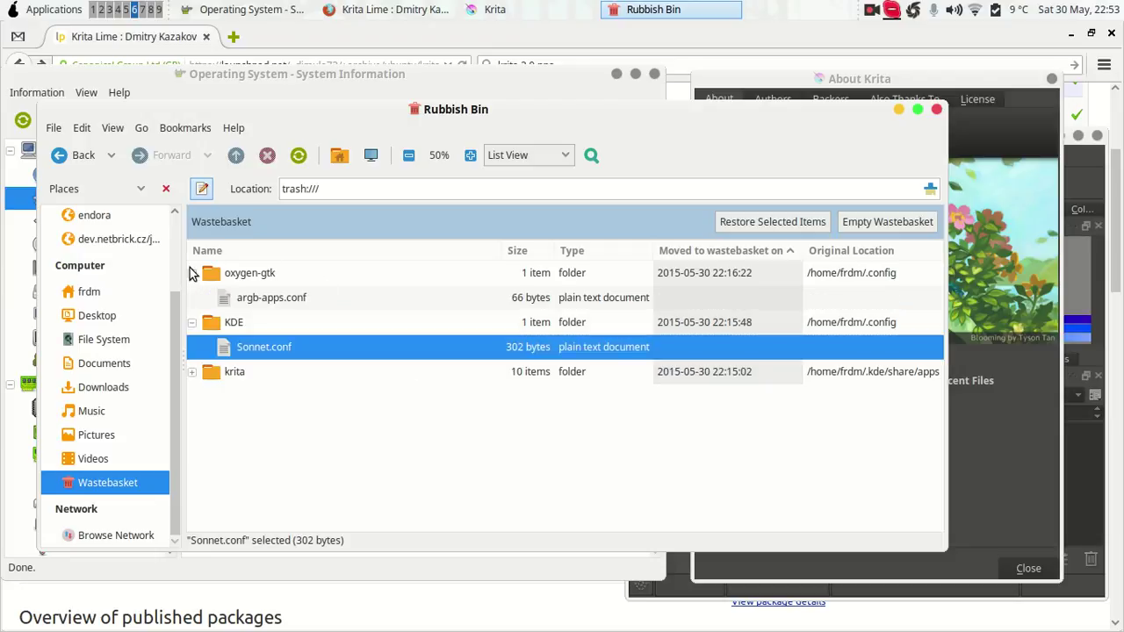
double_click(269, 300)
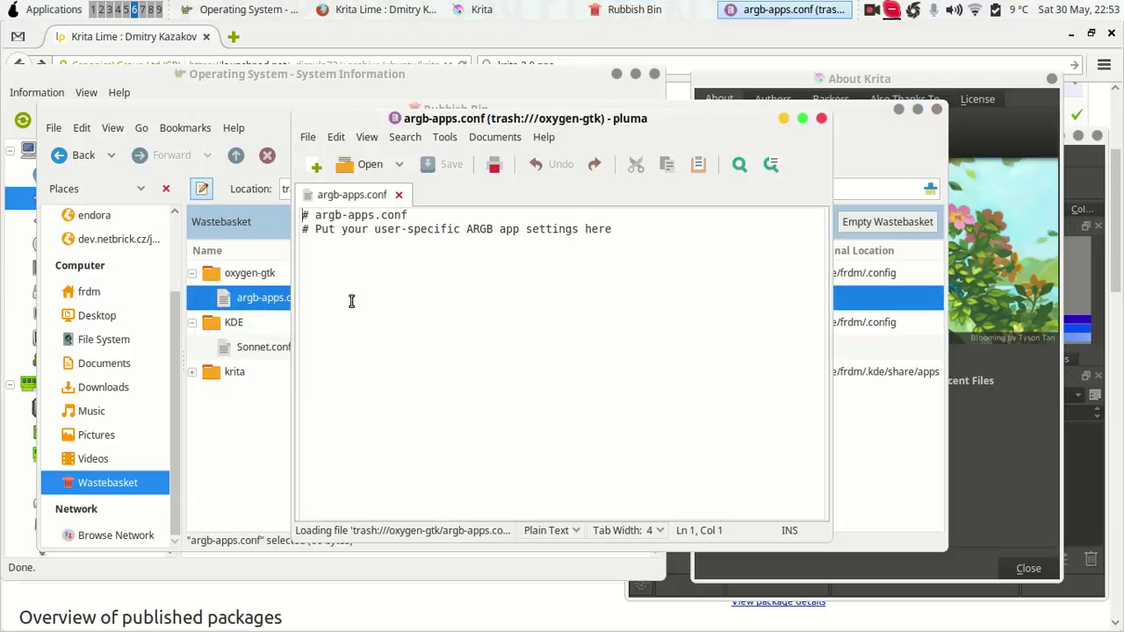
key(ctrl+q)
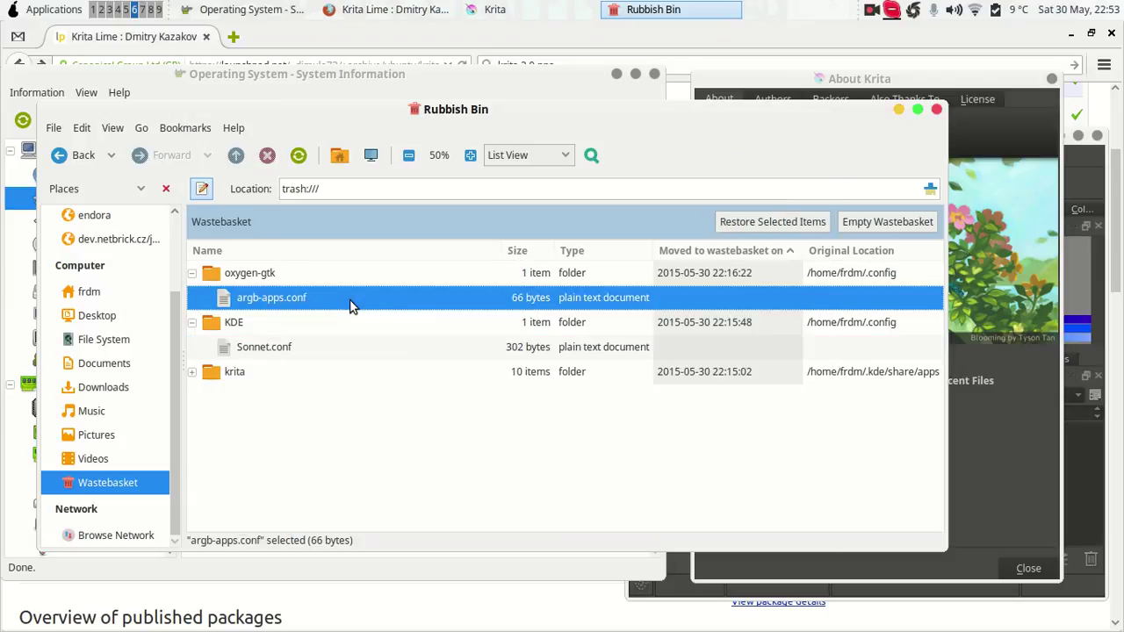
click(192, 273)
click(192, 298)
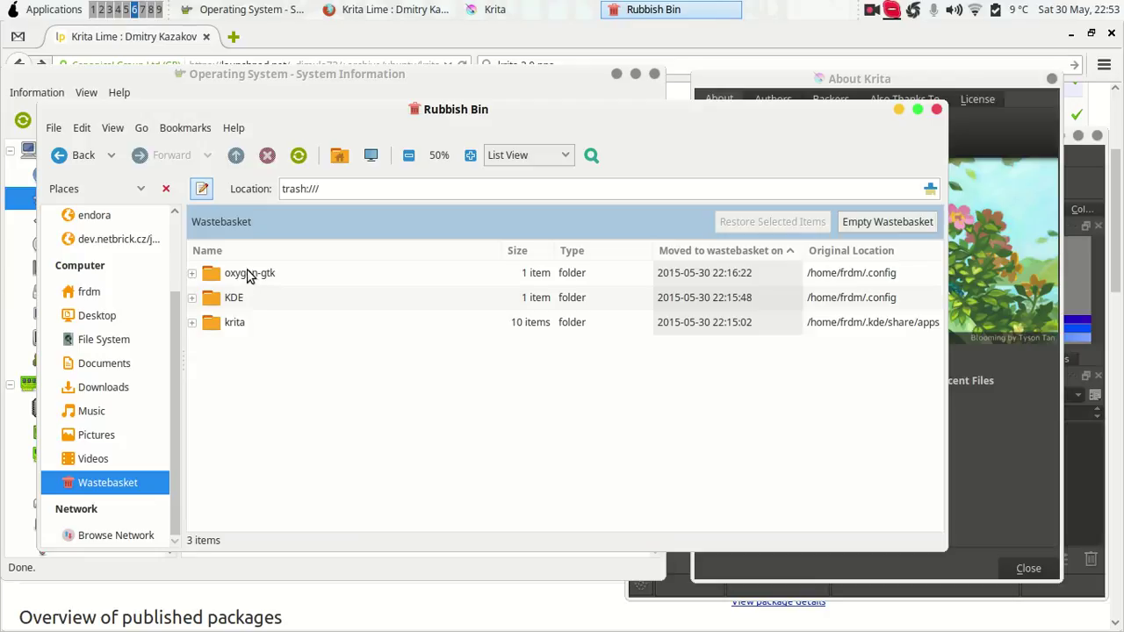
key(alt+F4)
Reopen Synaptic Package Manager, entering the account password to authenticate.
key(super)
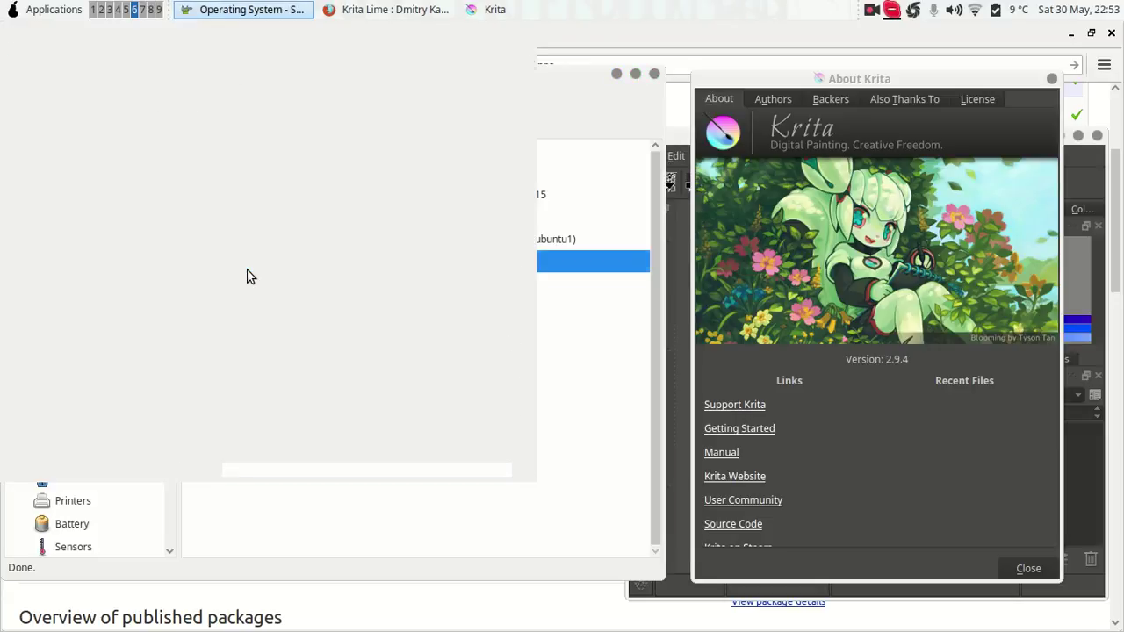
text(syna)
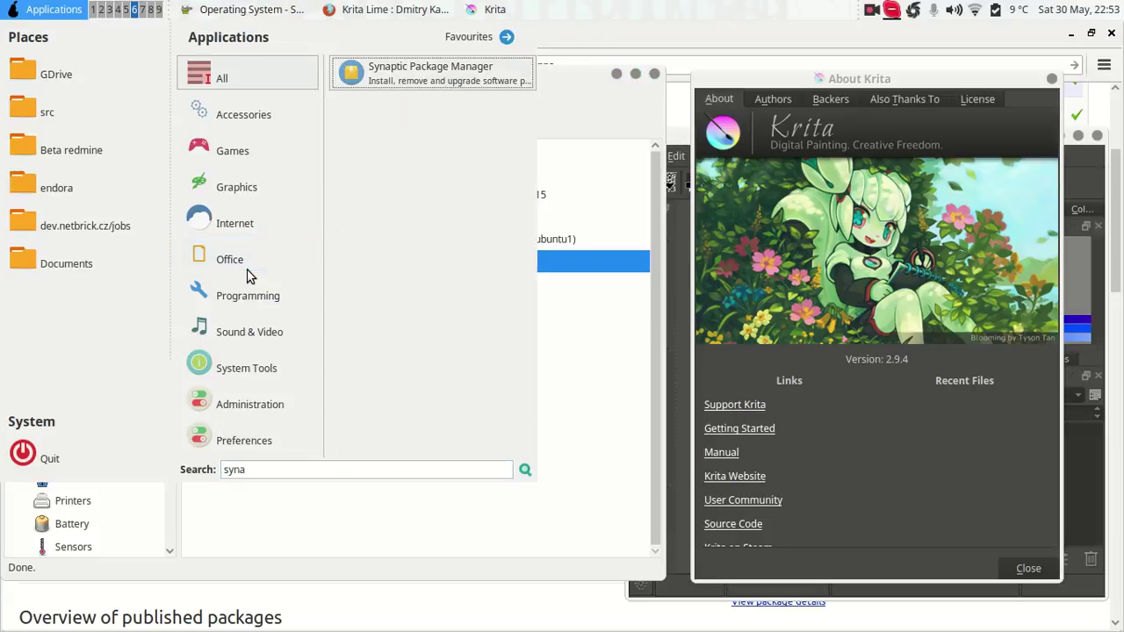
key(Return)
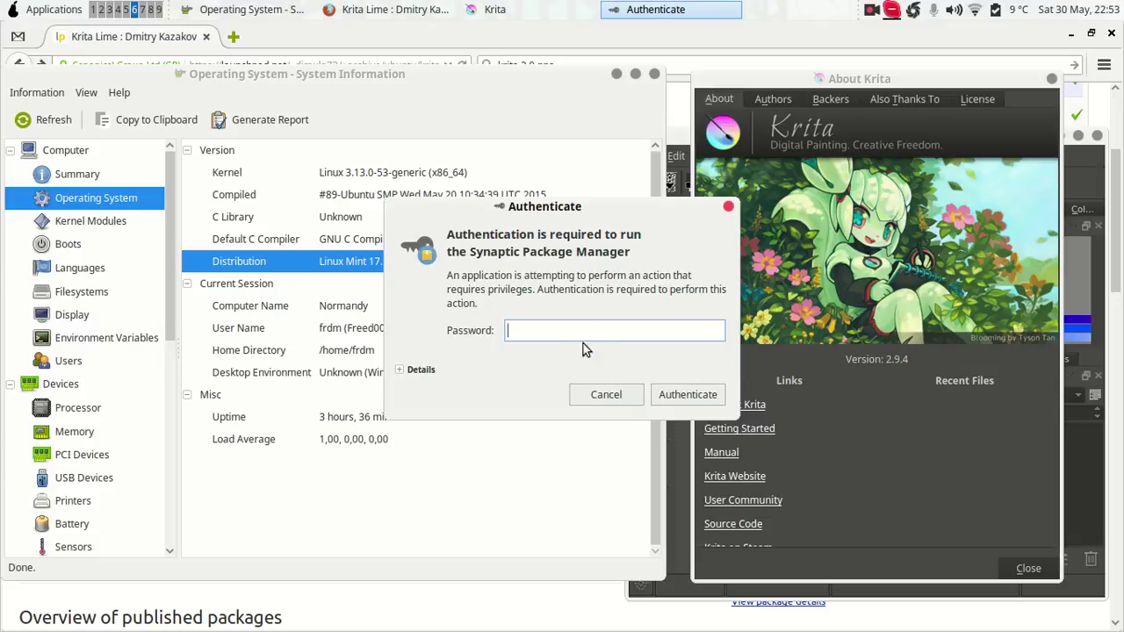
text(••••••••••••)
key(Return)
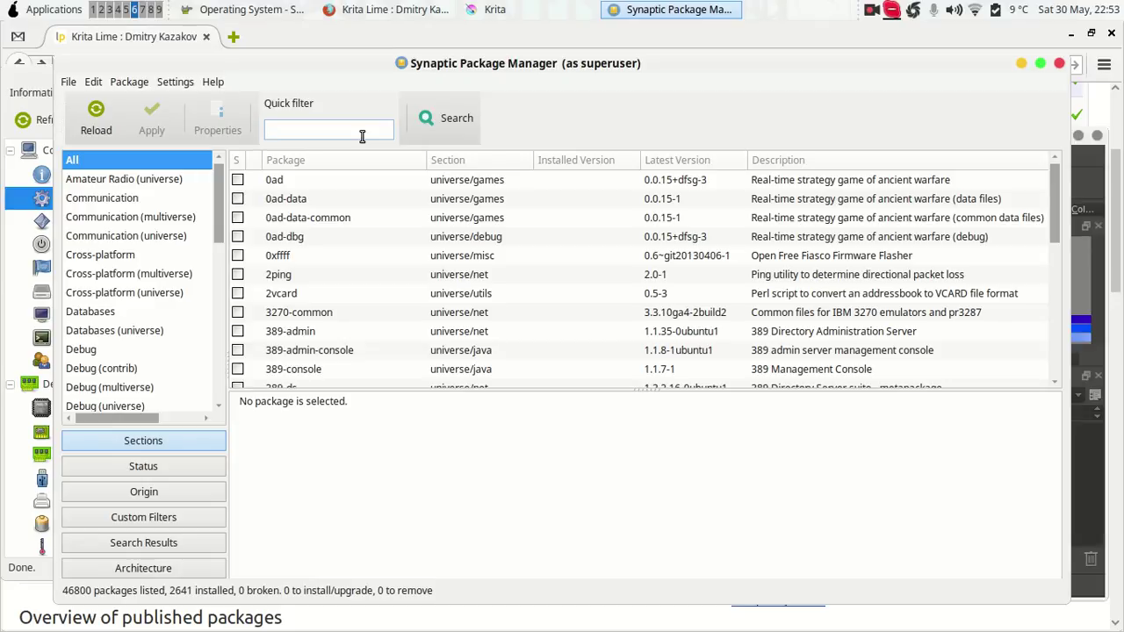
Filter the packages by oxygen-icon and select the oxygen-icon-theme package to show its description.
text(oxygen)
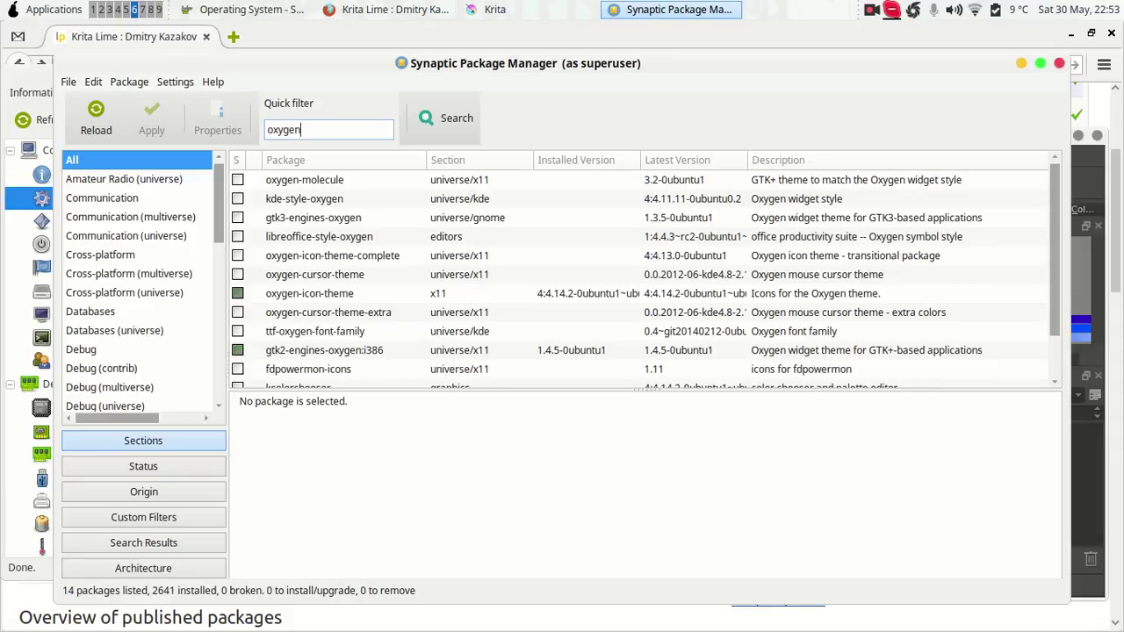
text(-icon)
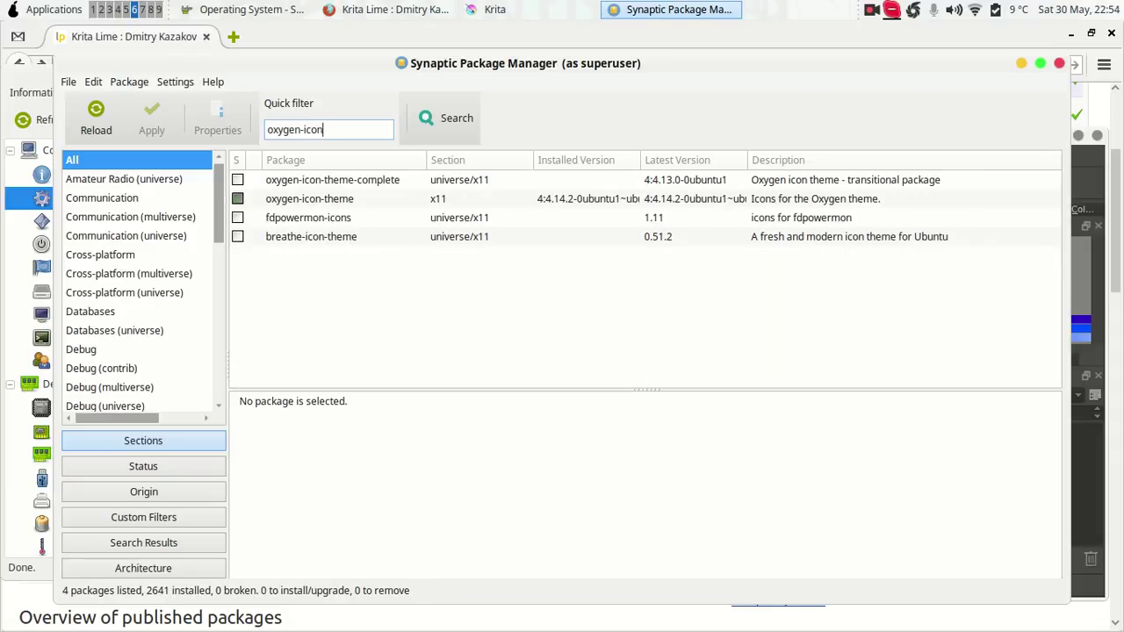
click(351, 205)
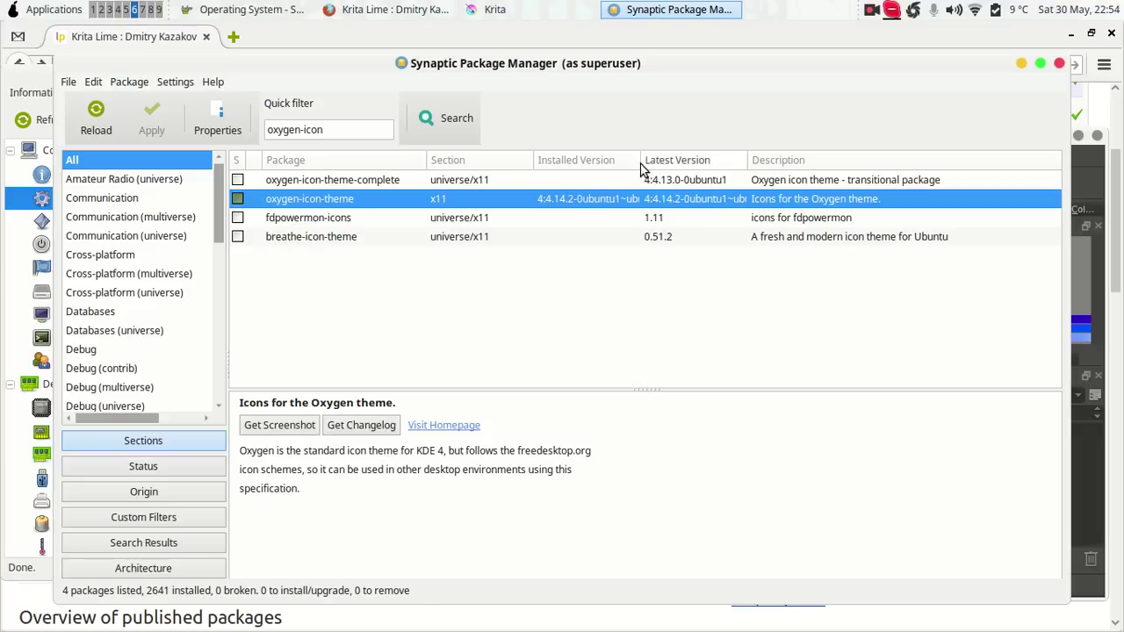
Widen the Installed Version and Latest Version columns and check the actions available for oxygen-icon-theme.
drag(640, 163, 725, 163)
drag(831, 160, 927, 163)
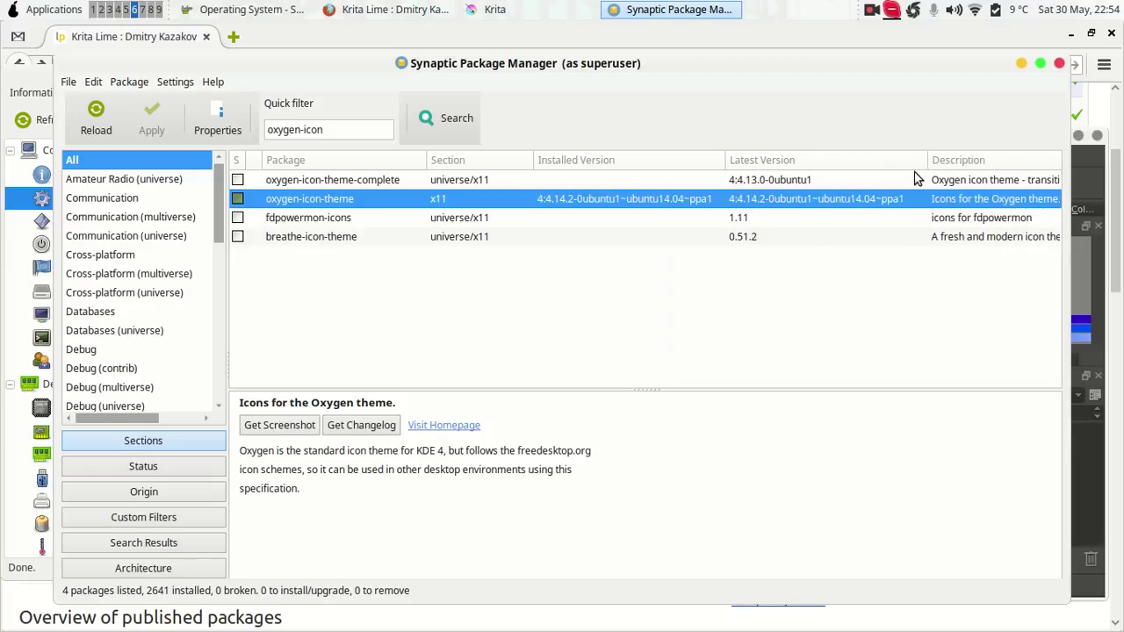
right_click(291, 193)
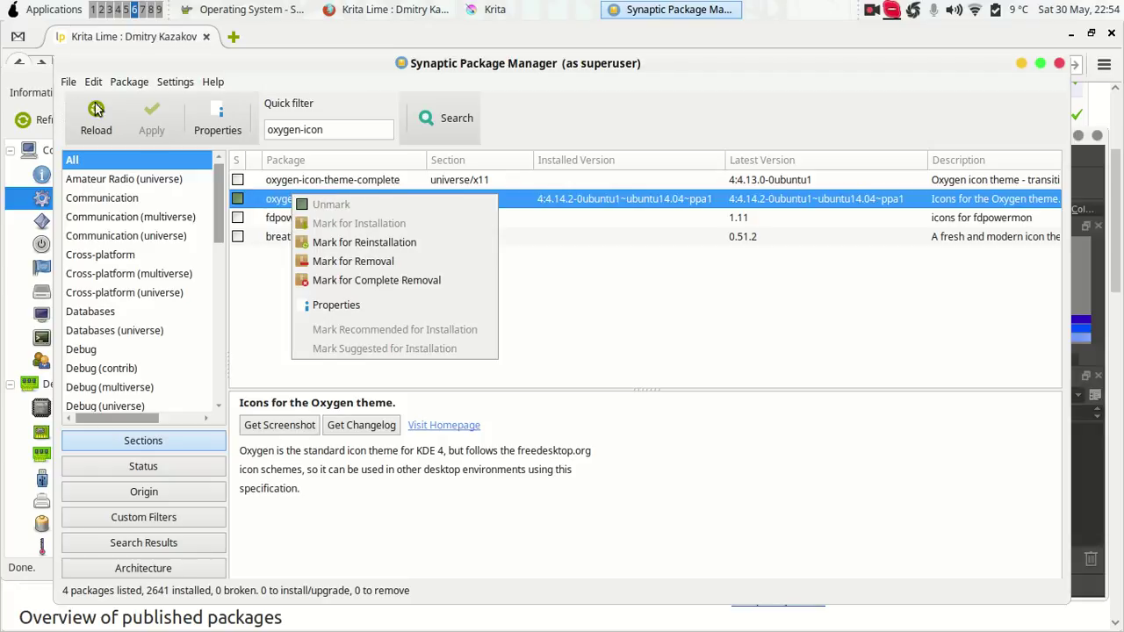
click(427, 156)
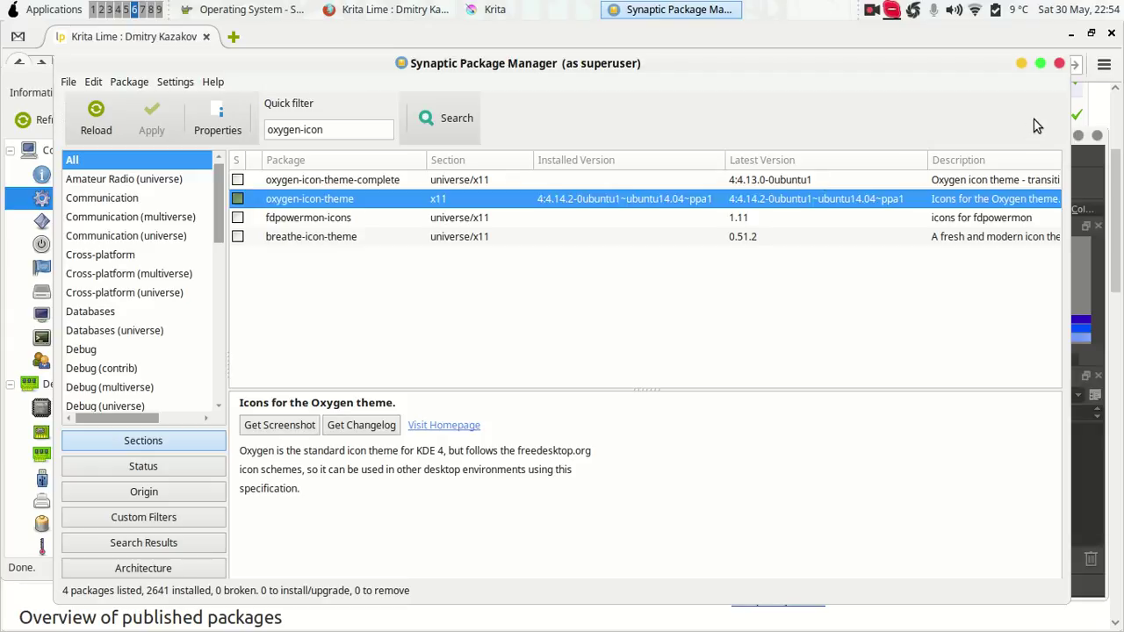
Minimise Synaptic and review the PPA description and the instructions for adding it on the Krita Lime page in Firefox.
click(1021, 65)
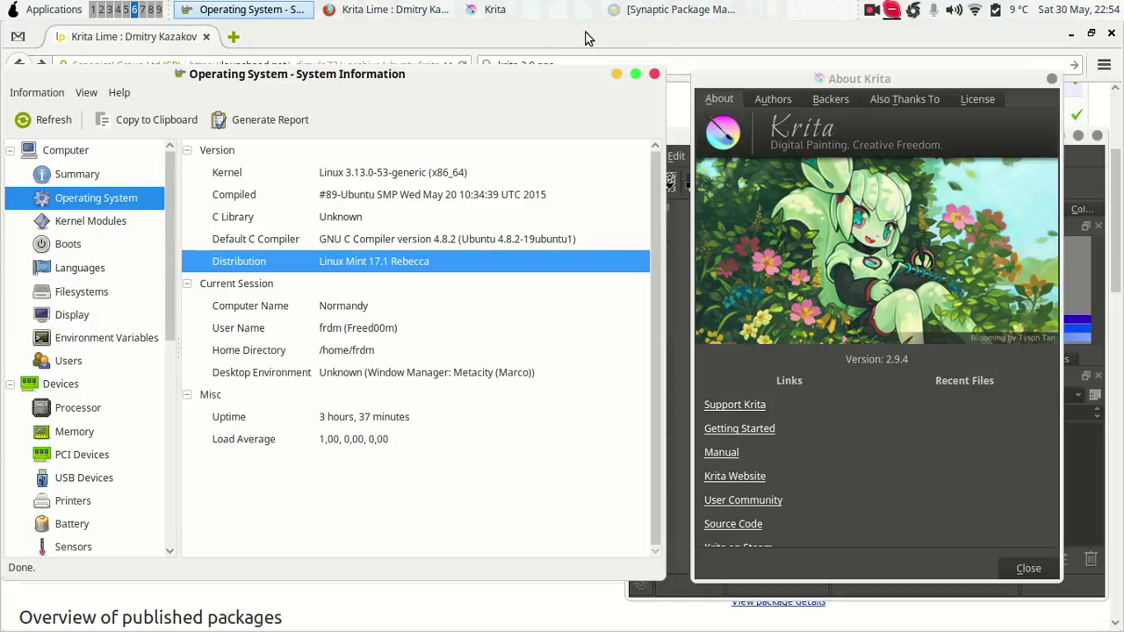
click(406, 34)
scroll(347, 234, up, 4)
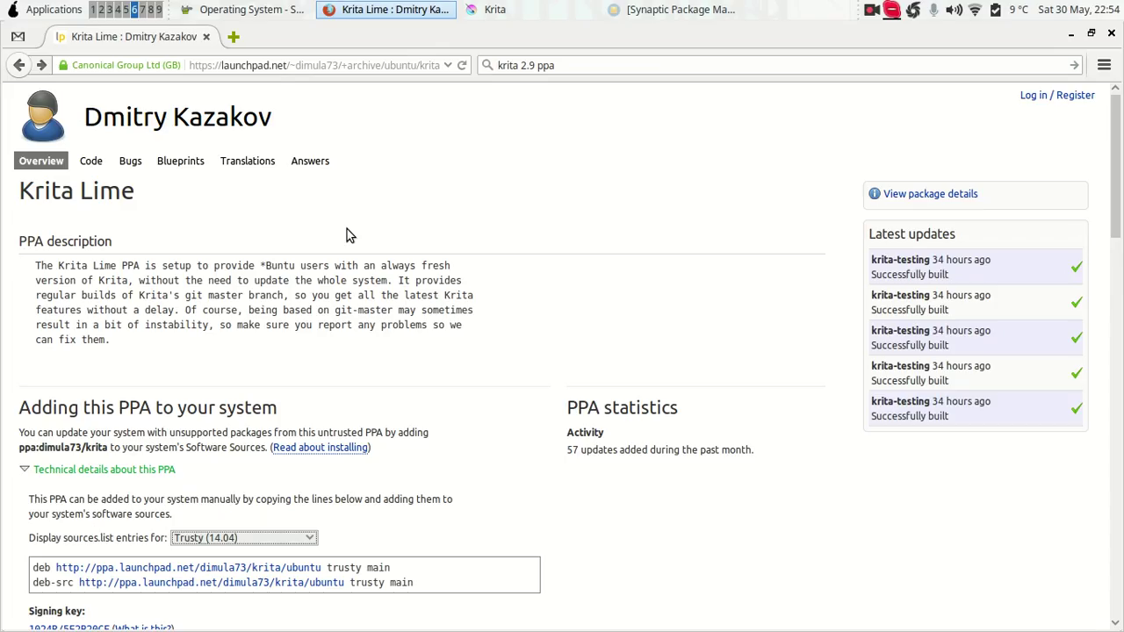
scroll(347, 234, down, 2)
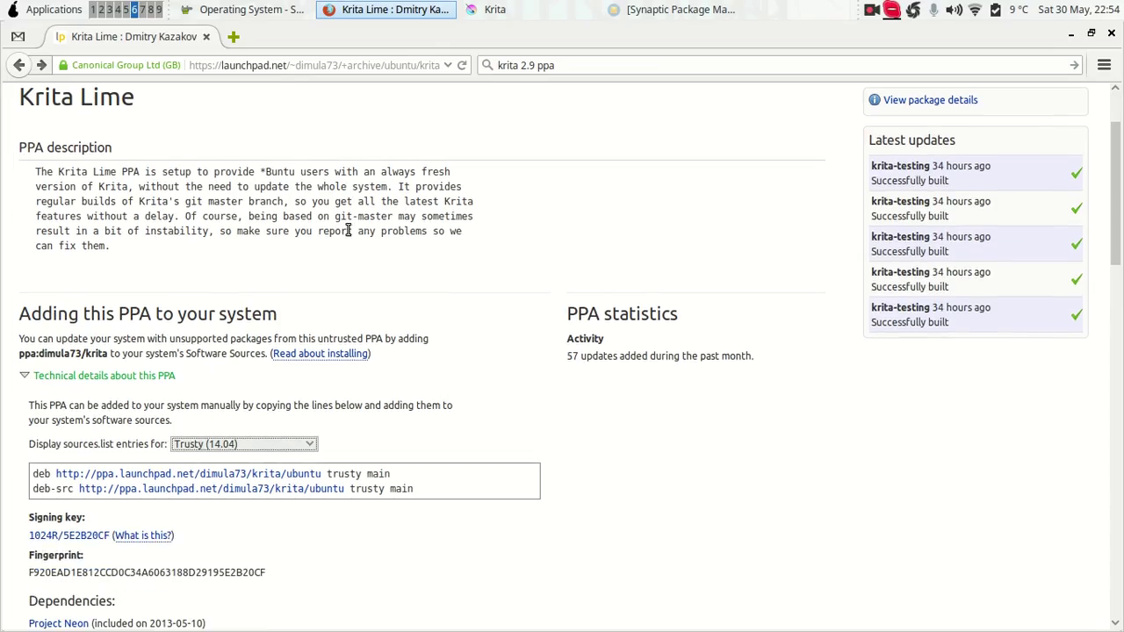
scroll(348, 230, up, 2)
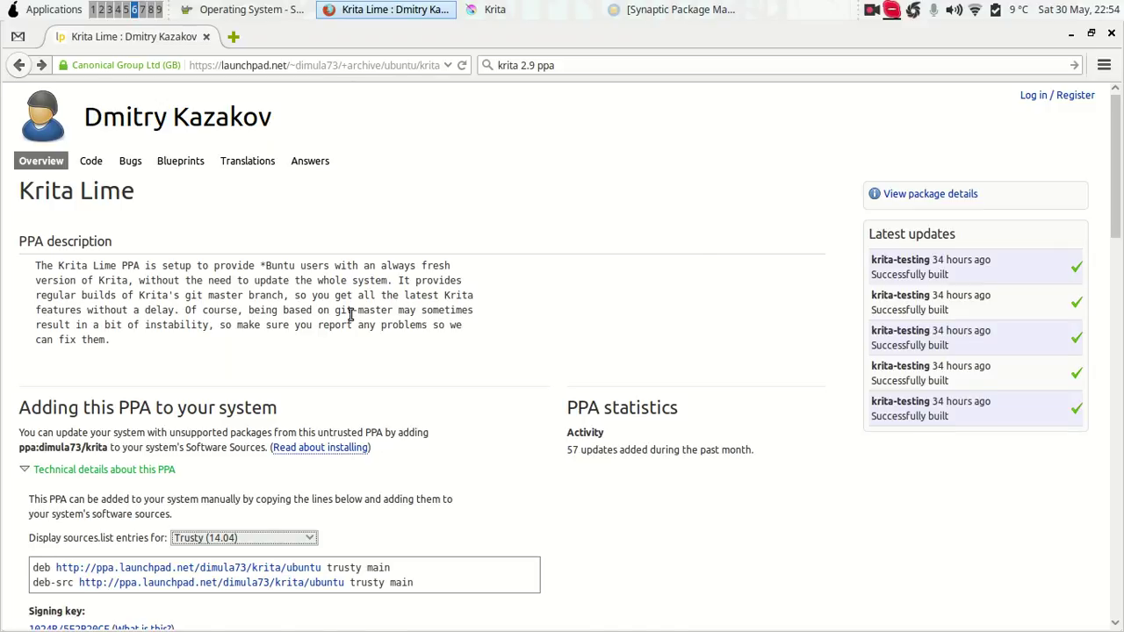
scroll(352, 317, down, 11)
scroll(351, 317, up, 3)
scroll(353, 282, up, 3)
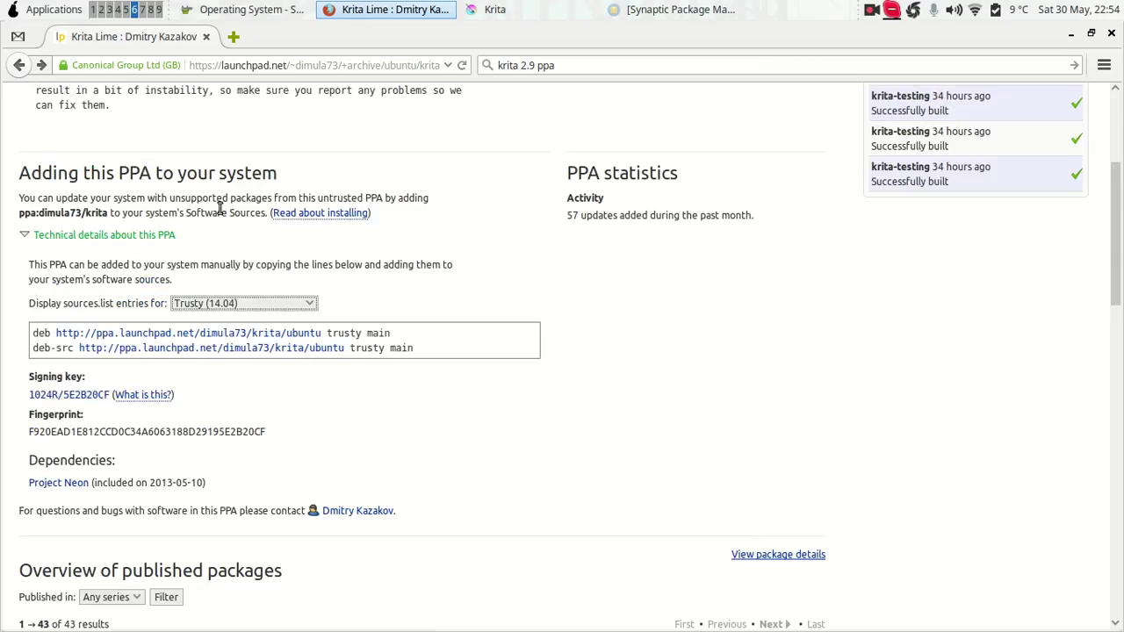
click(257, 309)
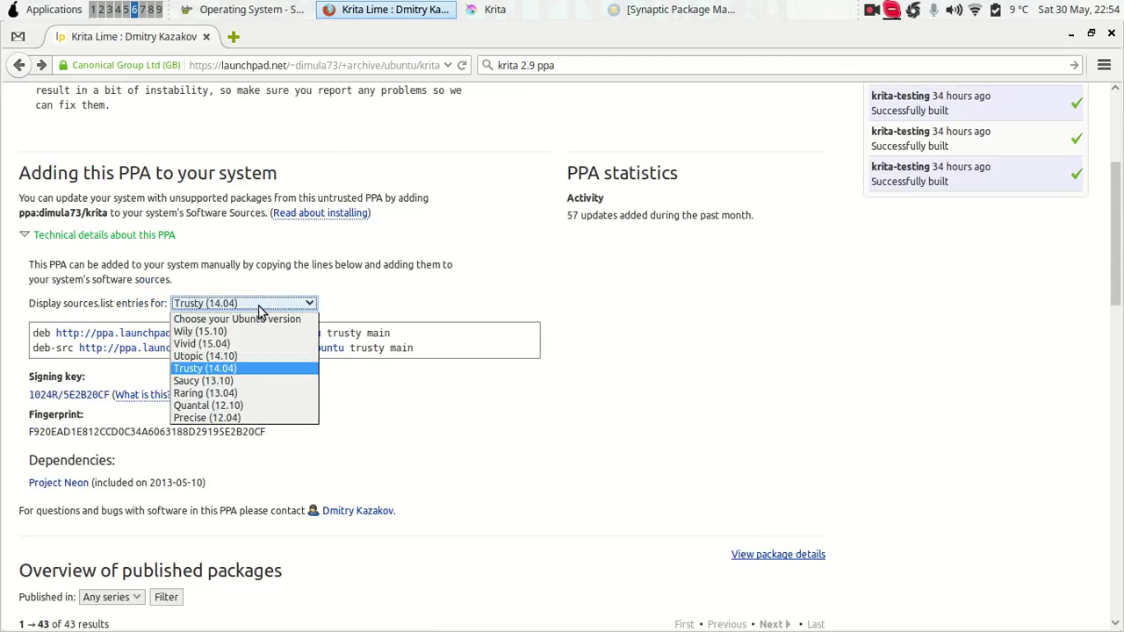
click(229, 368)
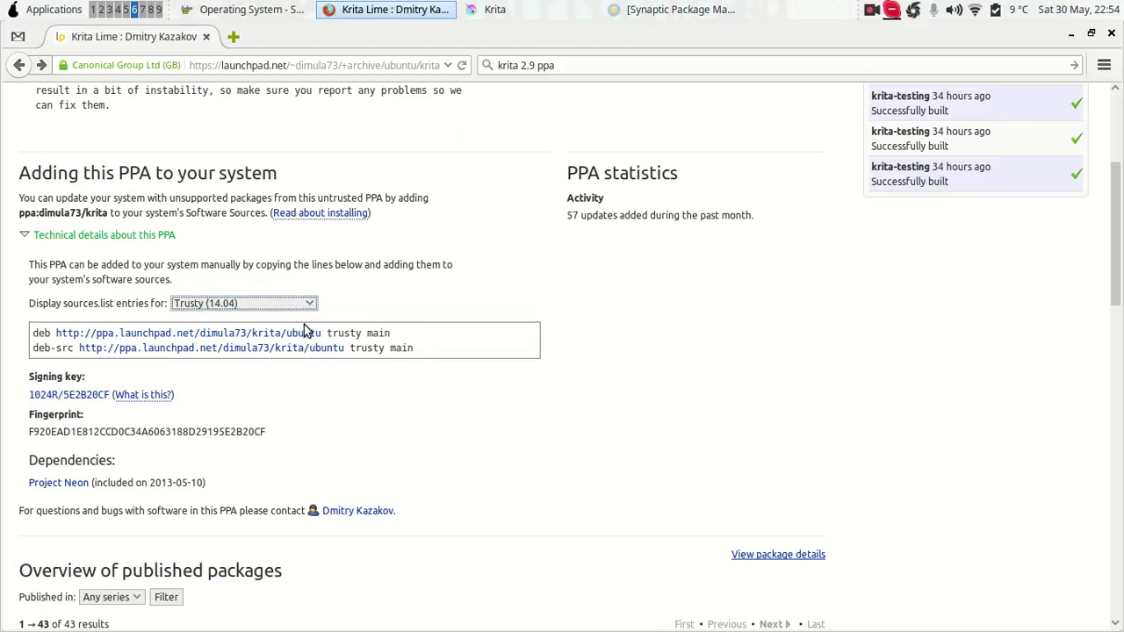
drag(397, 334, 20, 335)
key(ctrl+c)
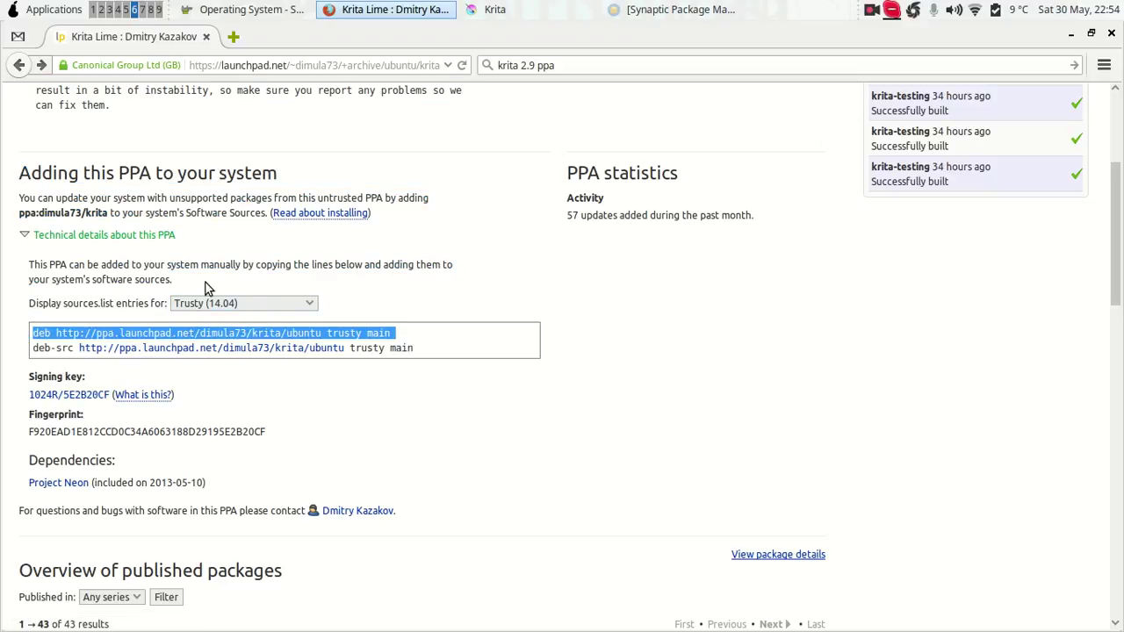
right_click(93, 336)
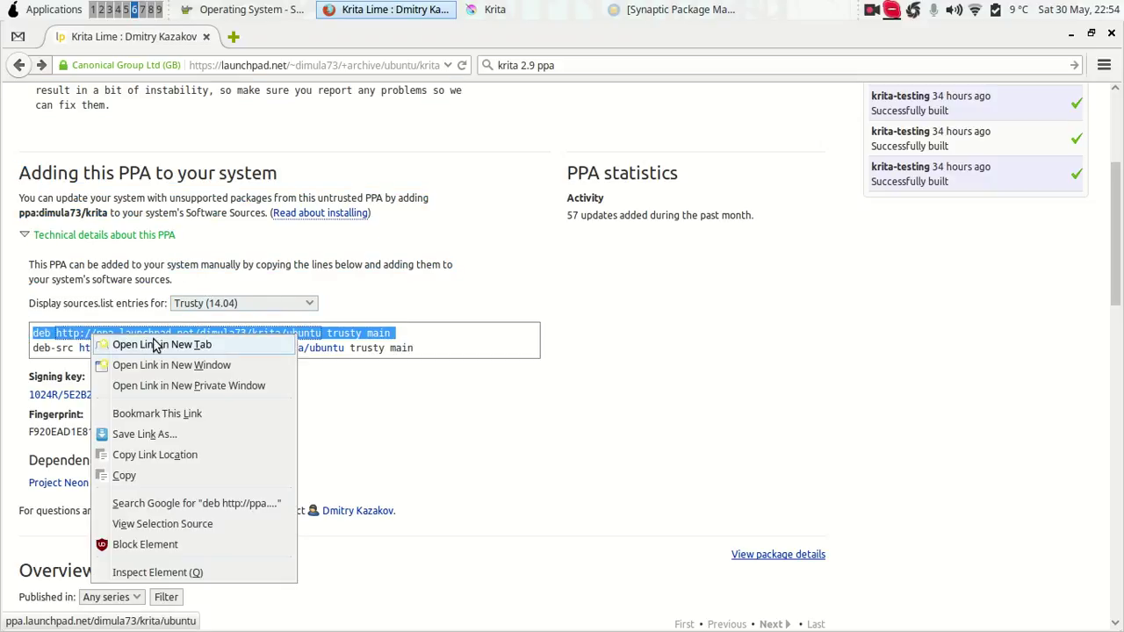
click(163, 475)
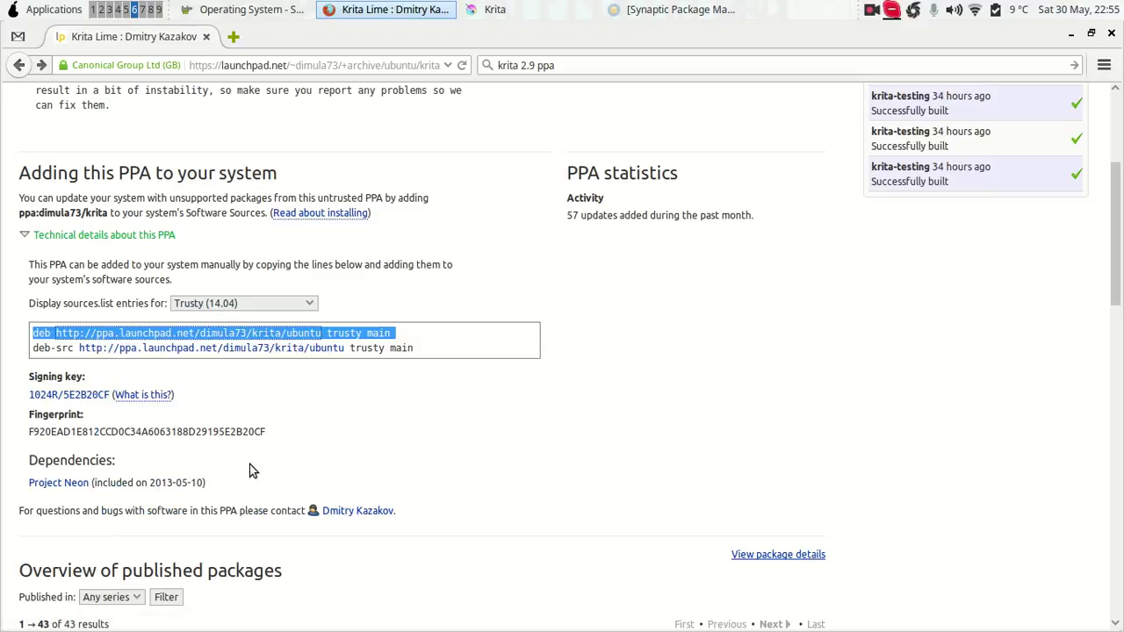
Return to Synaptic Package Manager and open Software Sources to manage the repositories.
key(alt+Tab)
key(alt+Tab)
click(674, 9)
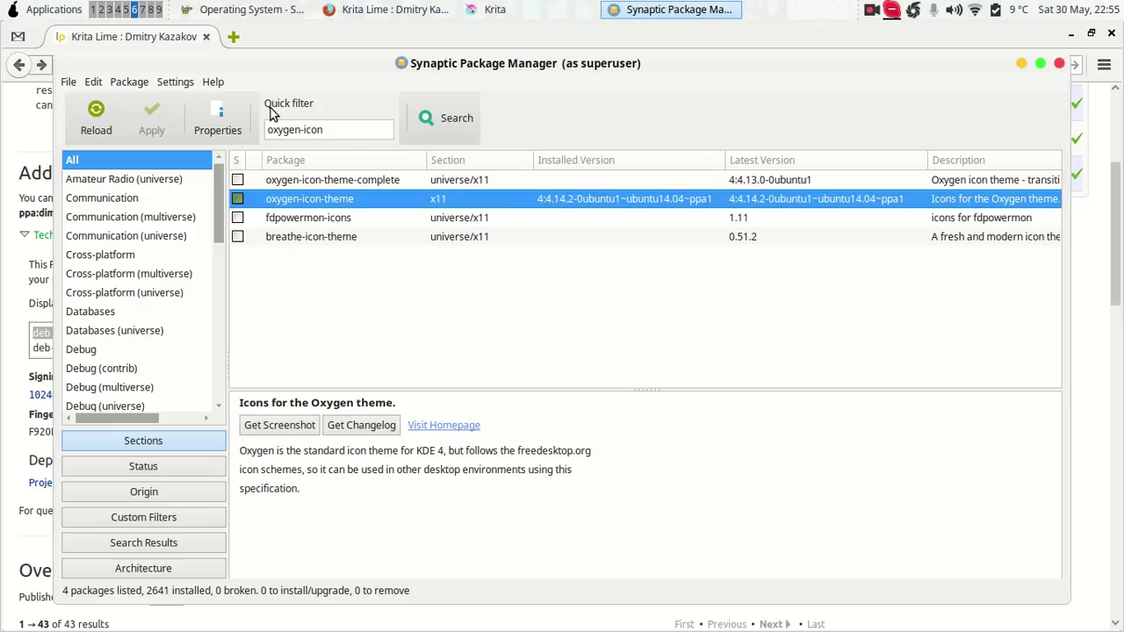
click(175, 82)
click(197, 120)
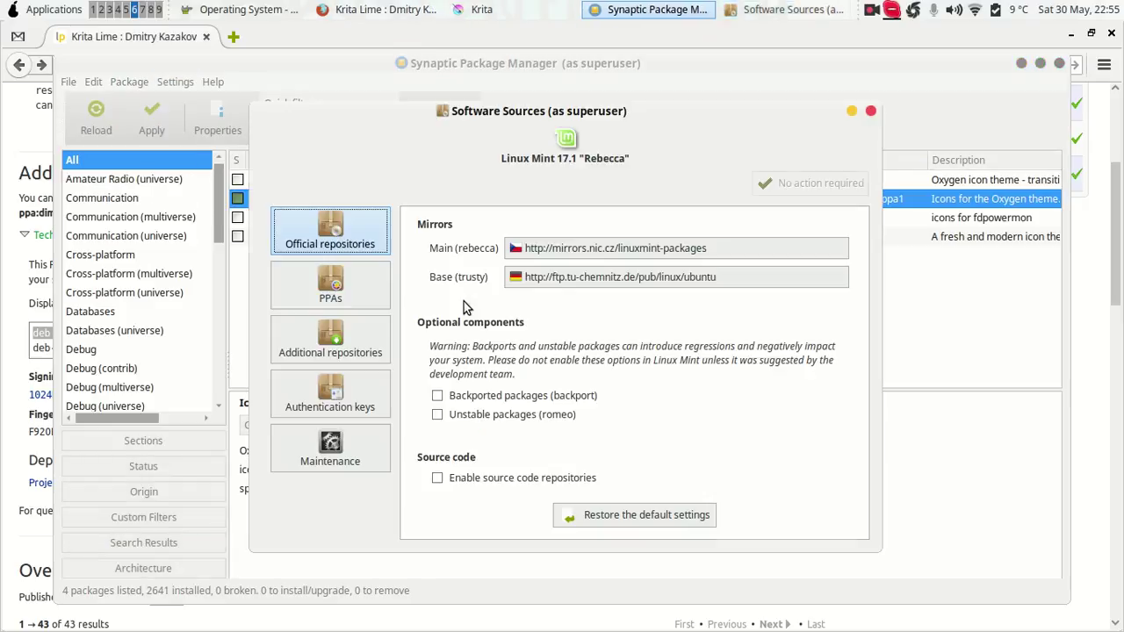
click(350, 339)
click(522, 519)
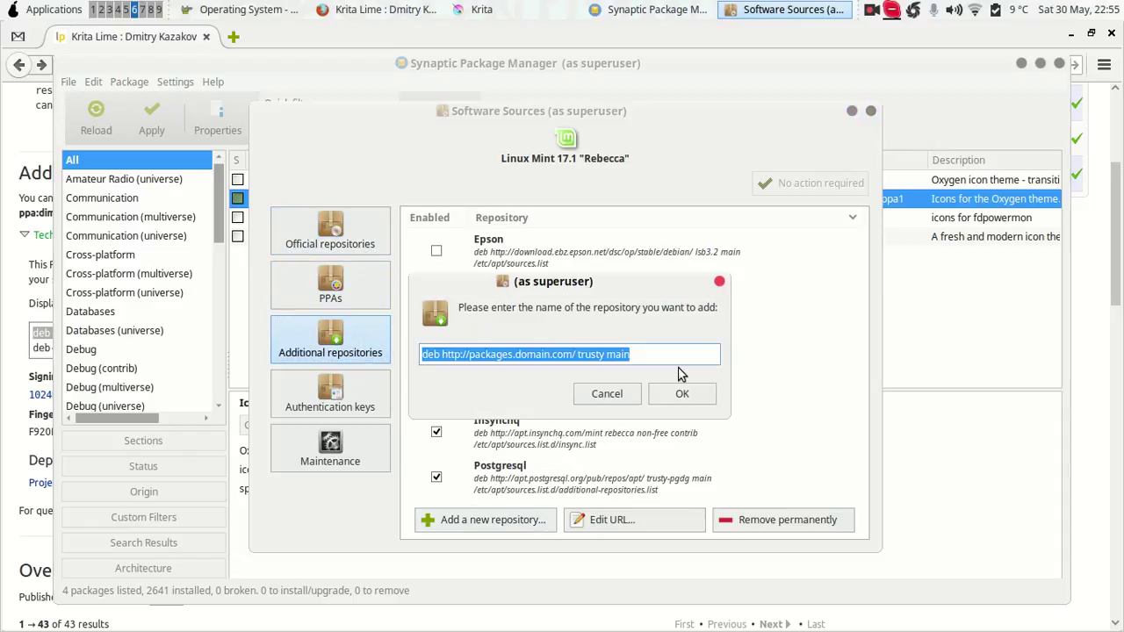
key(ctrl+v)
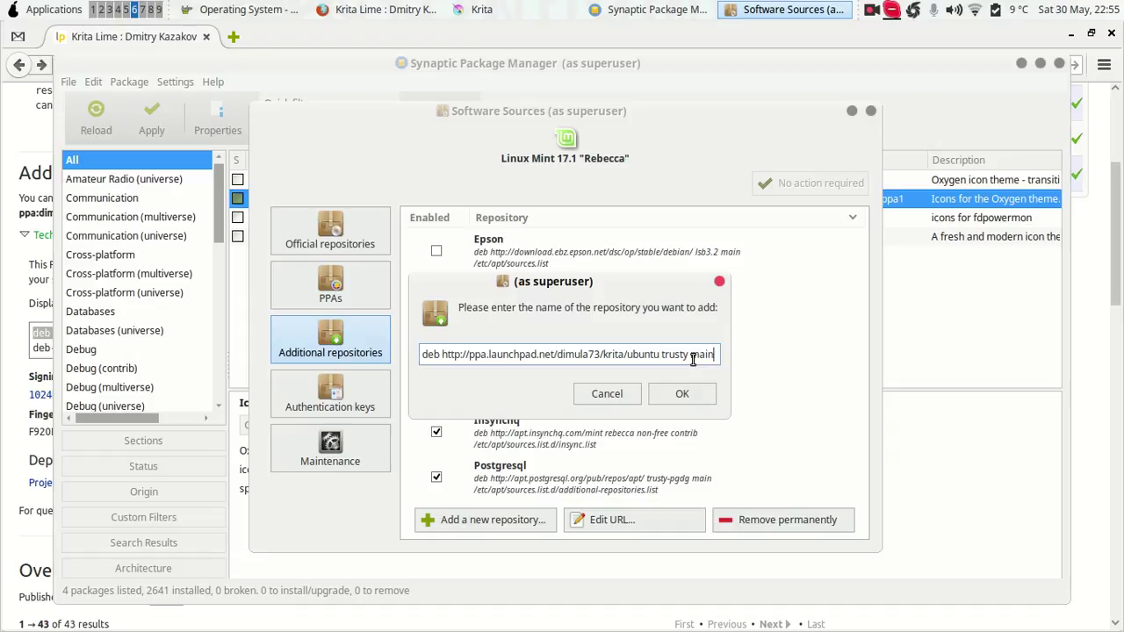
click(681, 394)
scroll(721, 449, down, 1)
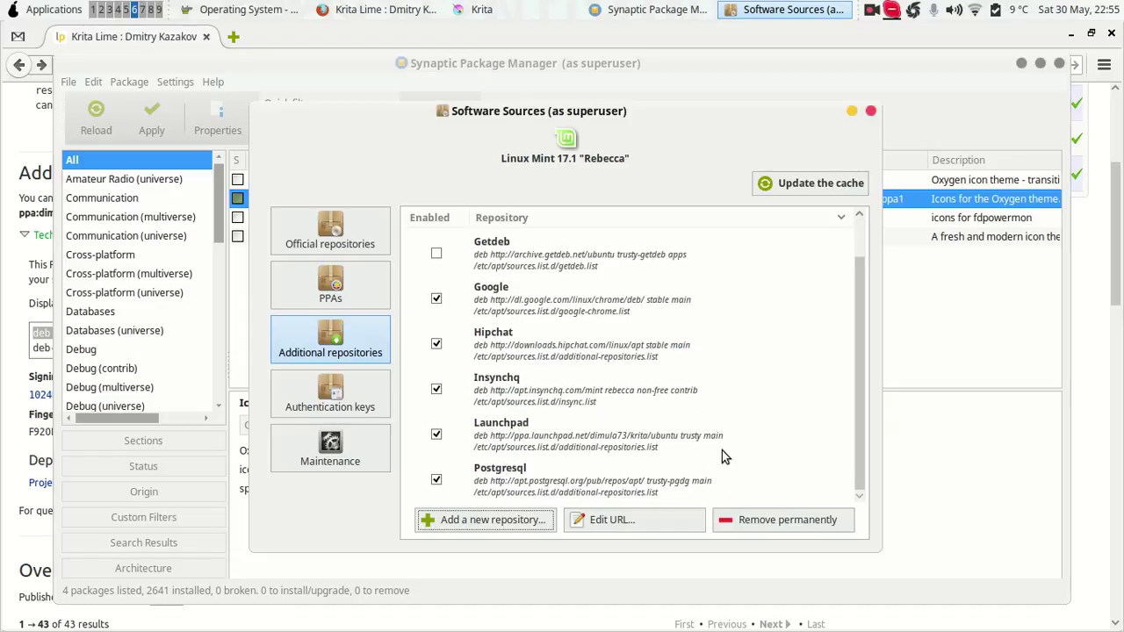
scroll(711, 466, up, 1)
scroll(712, 465, down, 1)
click(657, 452)
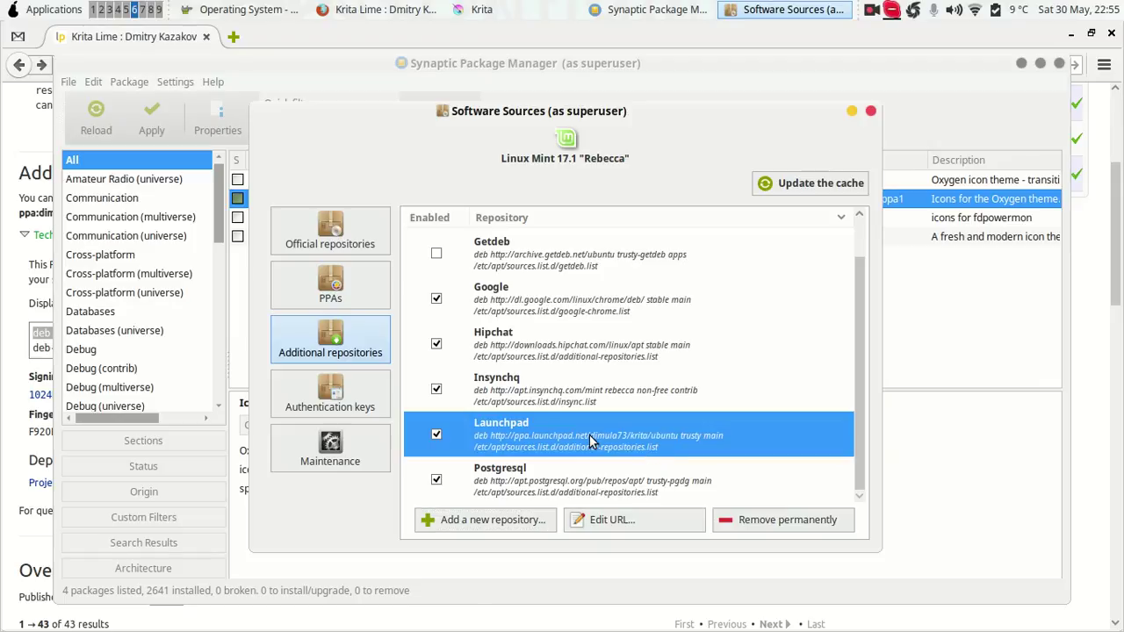
Look for dimula73/krita among the PPAs and permanently remove the Launchpad entry for it from the additional repositories.
click(369, 303)
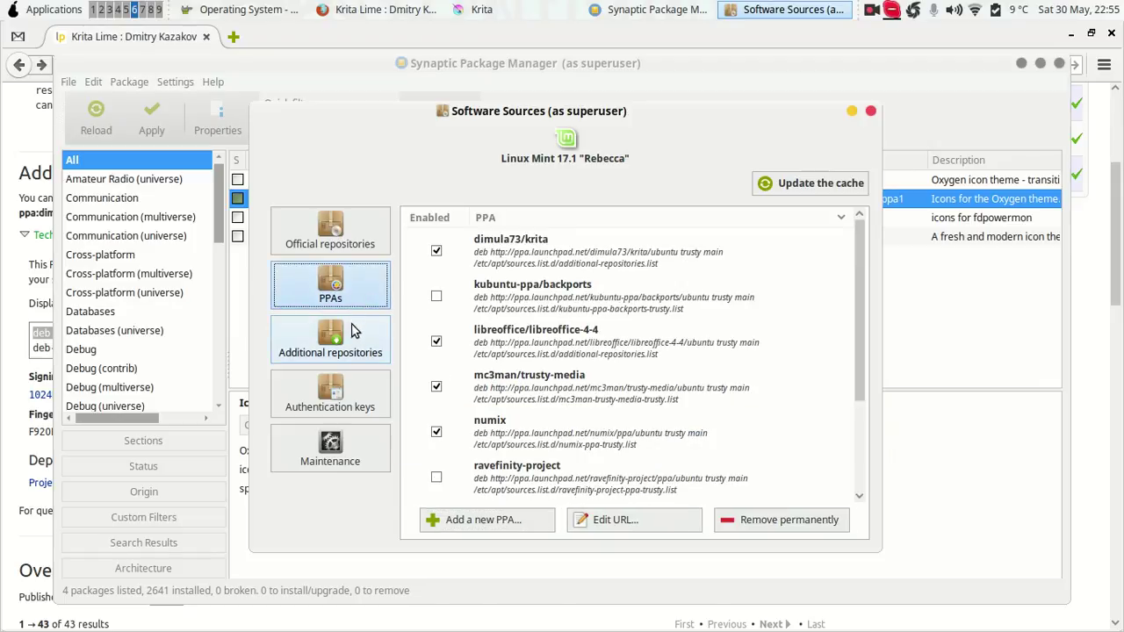
click(351, 329)
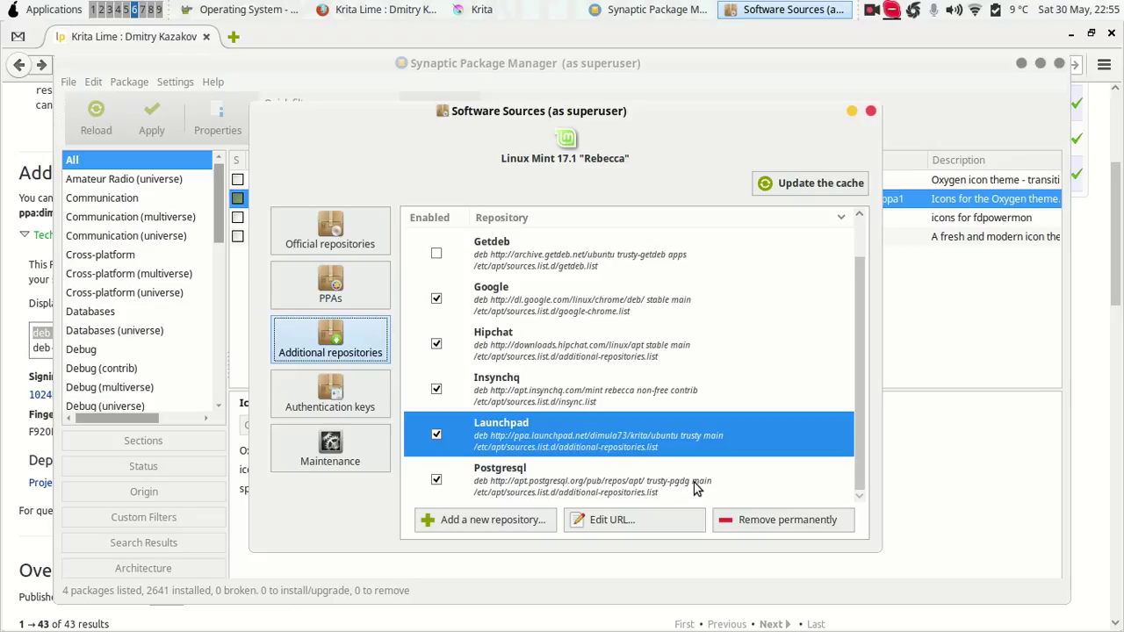
click(773, 520)
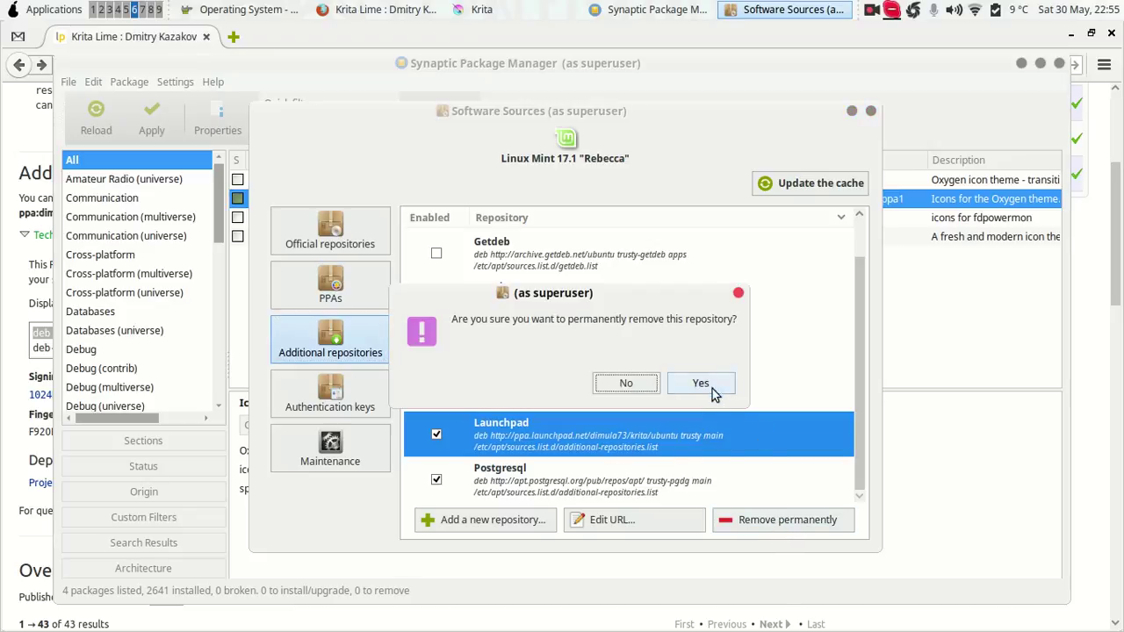
click(697, 451)
click(351, 292)
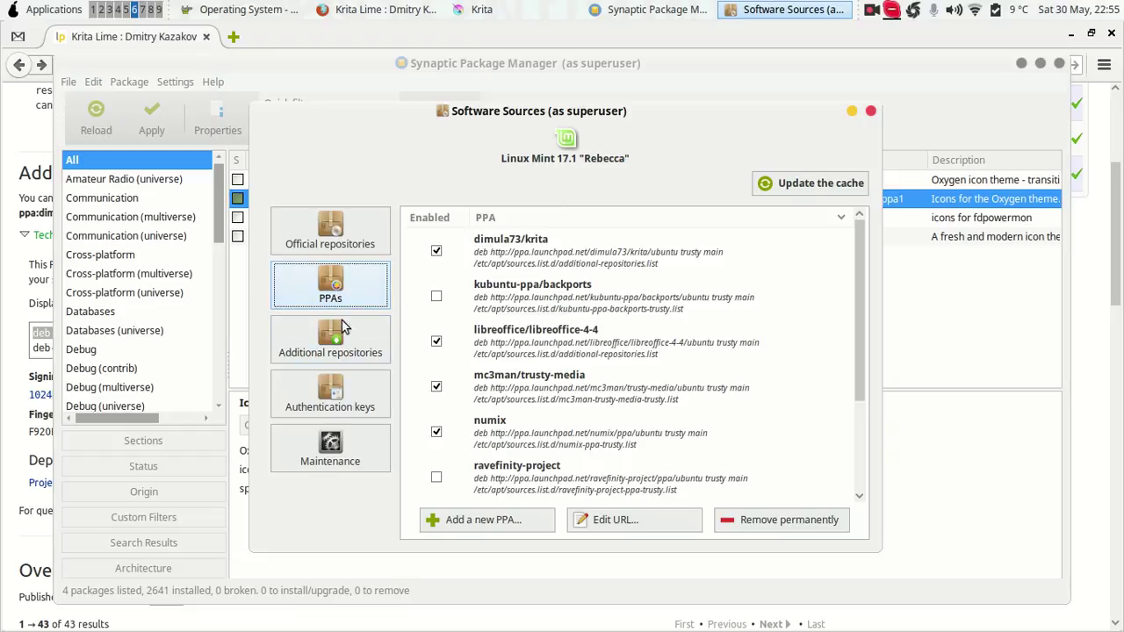
Download the authentication key 5E2B20CF, taking its ID from the signing key on the Krita Lime page, and check the key list.
click(308, 407)
click(7, 439)
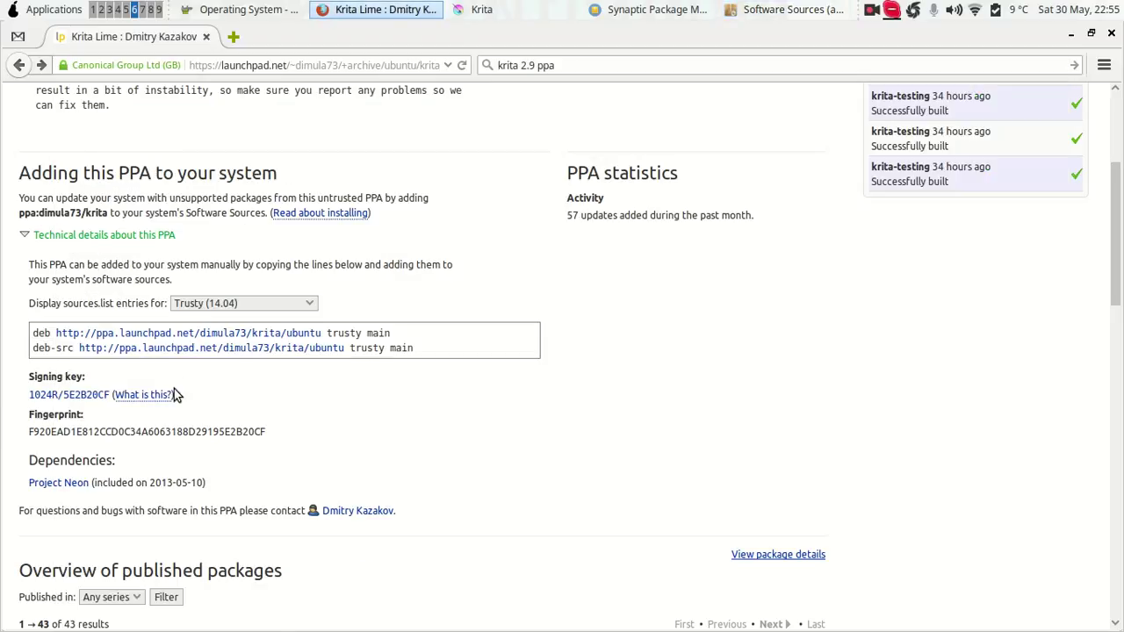
drag(68, 406, 104, 402)
key(alt+Tab)
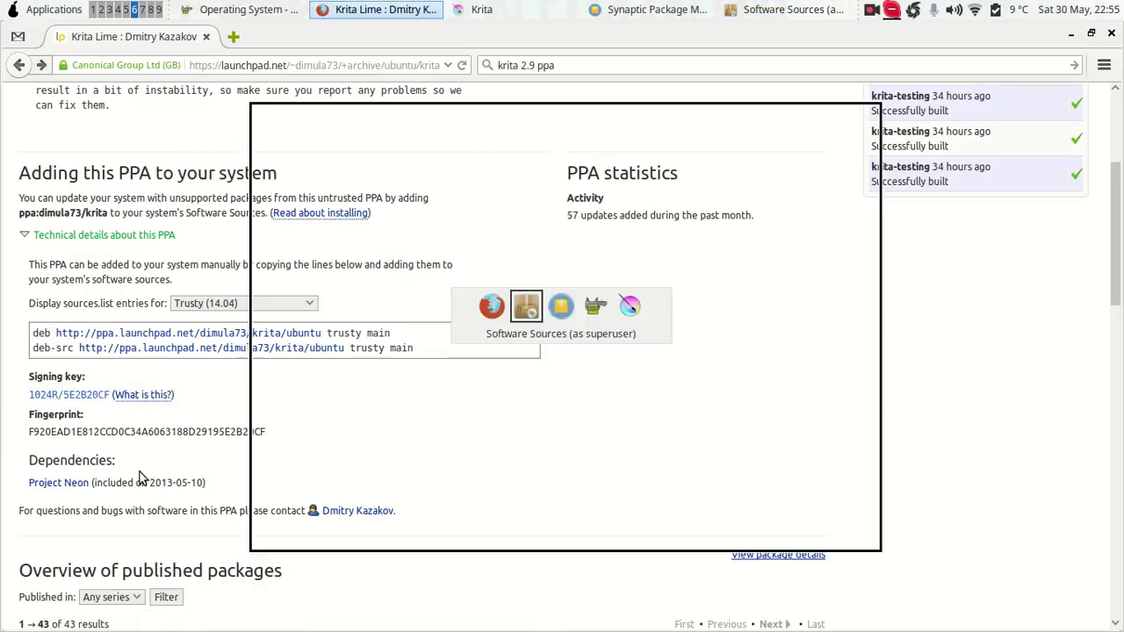
click(632, 521)
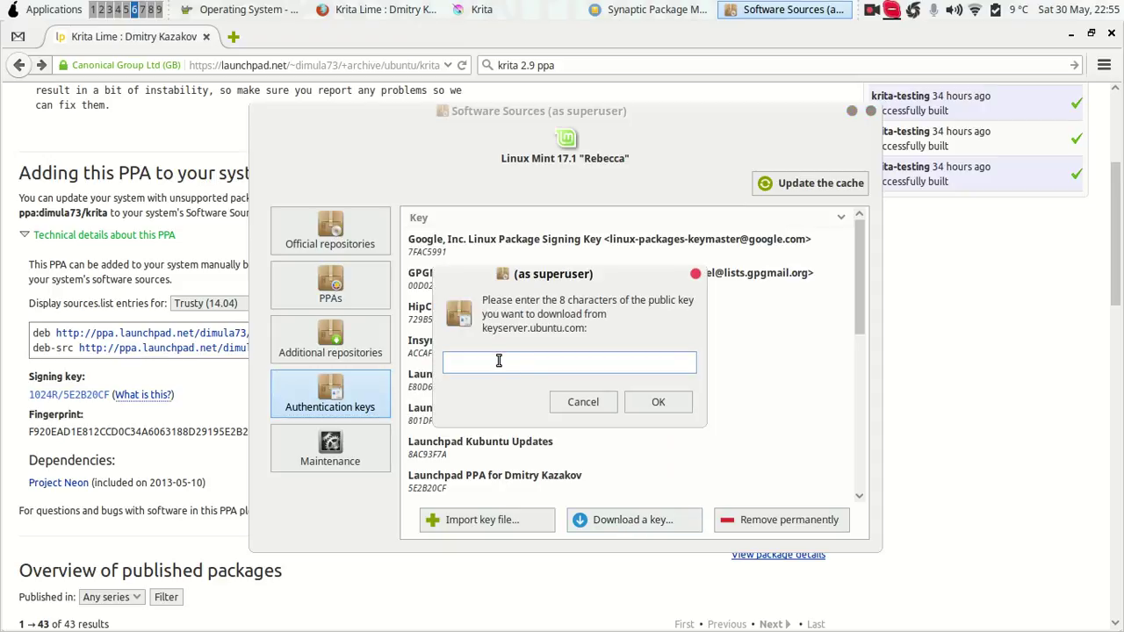
text(5E2B0CF)
click(633, 402)
scroll(582, 435, down, 10)
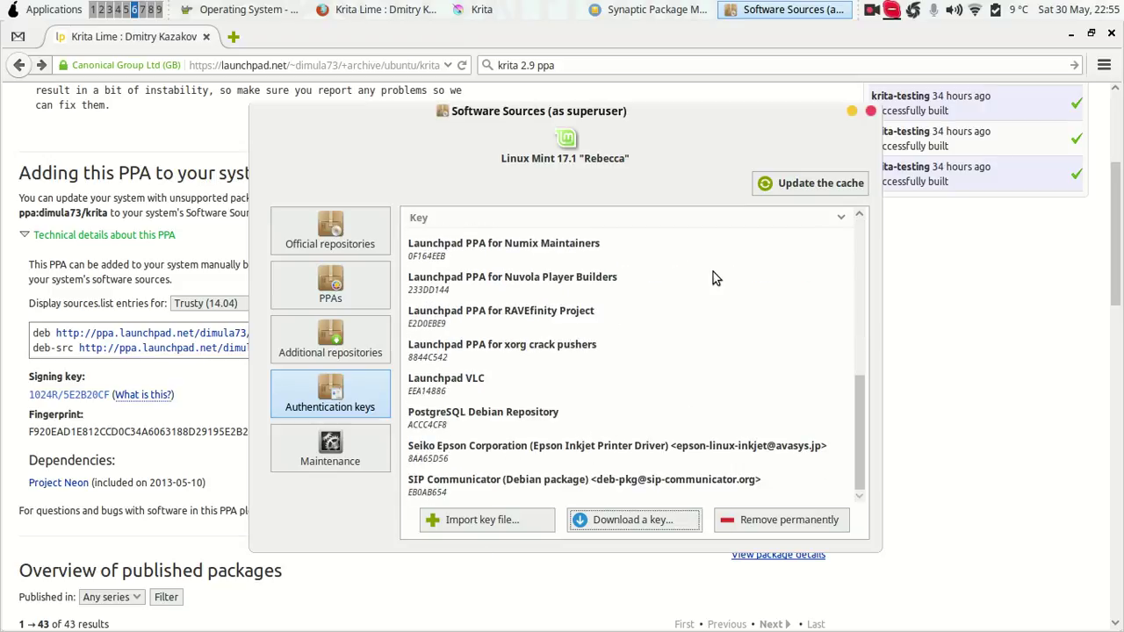
Close Software Sources, clear the package filter in Synaptic and reload the package information.
click(871, 112)
click(676, 10)
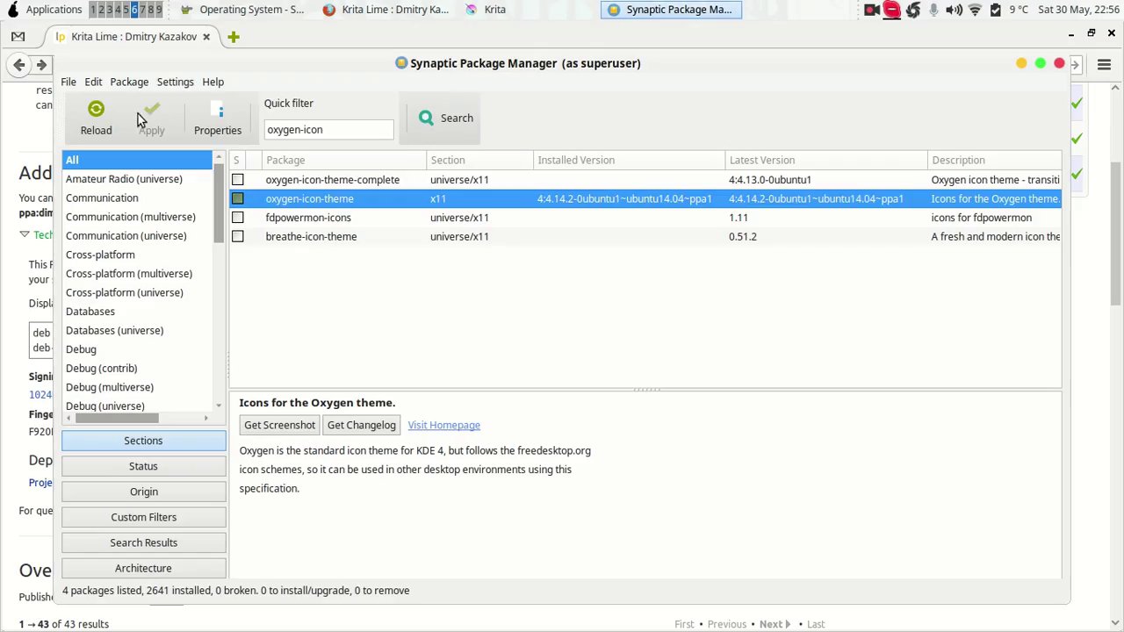
triple_click(293, 127)
key(BackSpace)
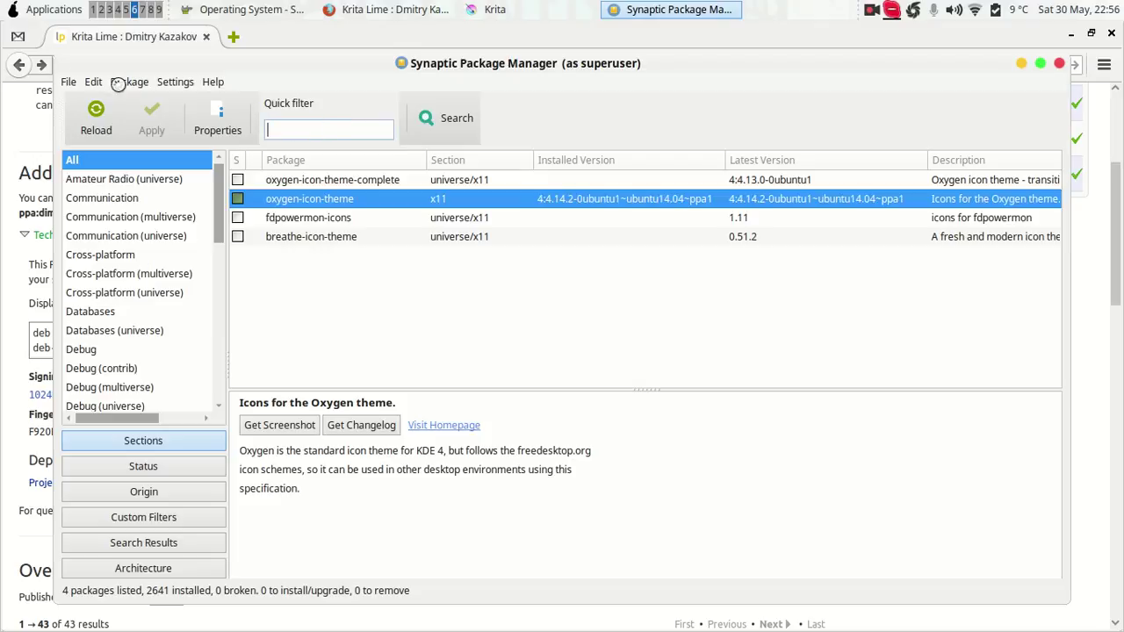
click(97, 121)
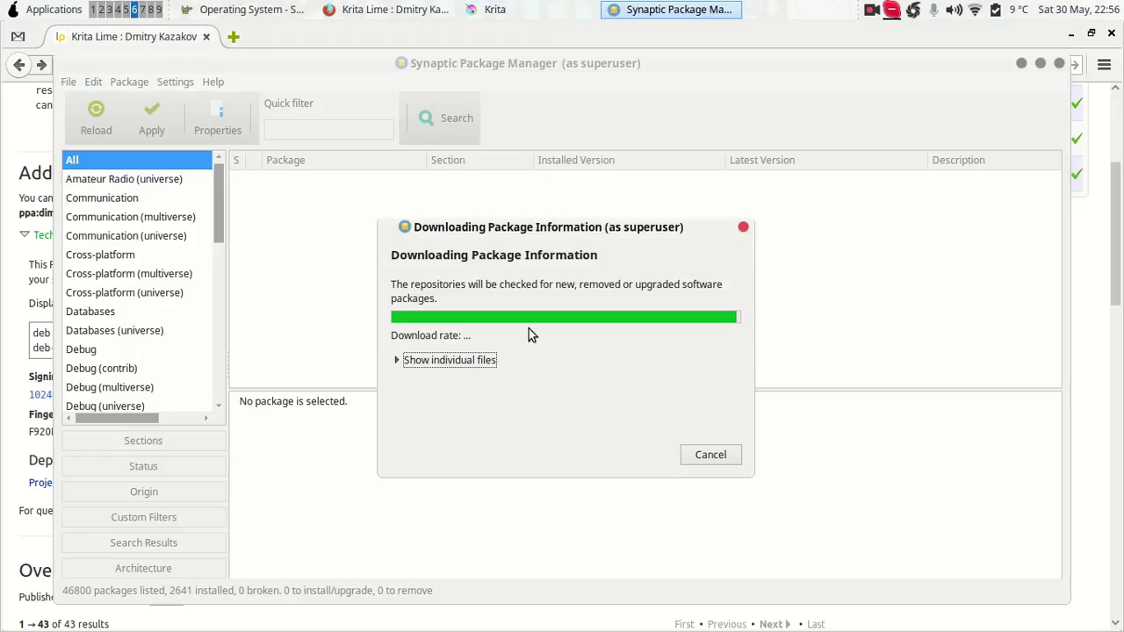
Inspect the individual files of the package information download, glance at System Information and cancel the remaining download.
click(458, 361)
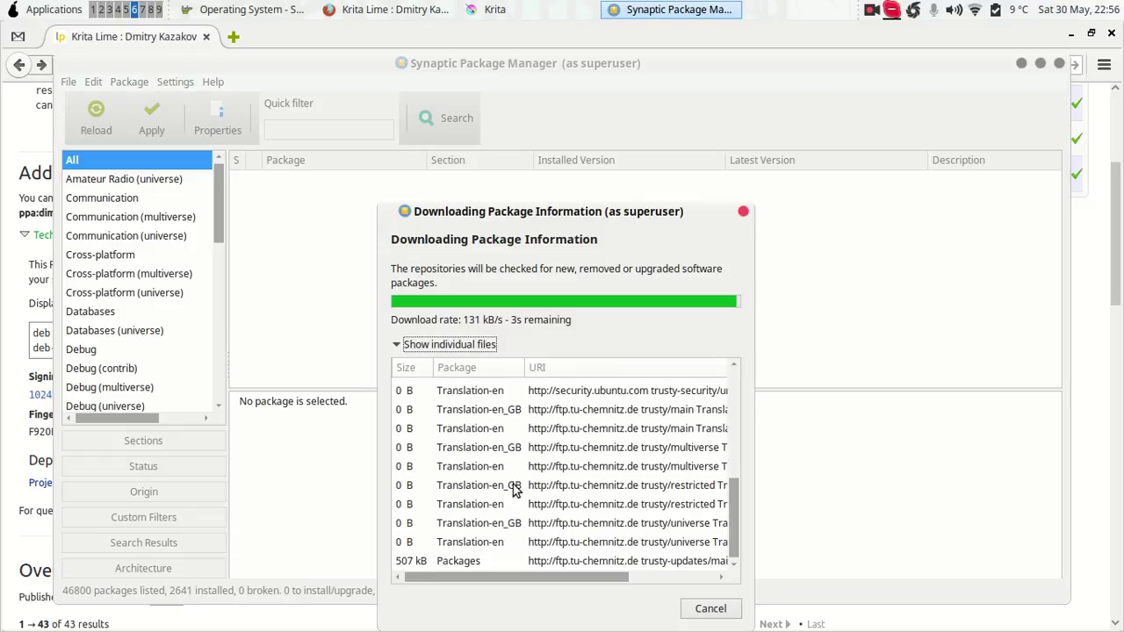
click(461, 347)
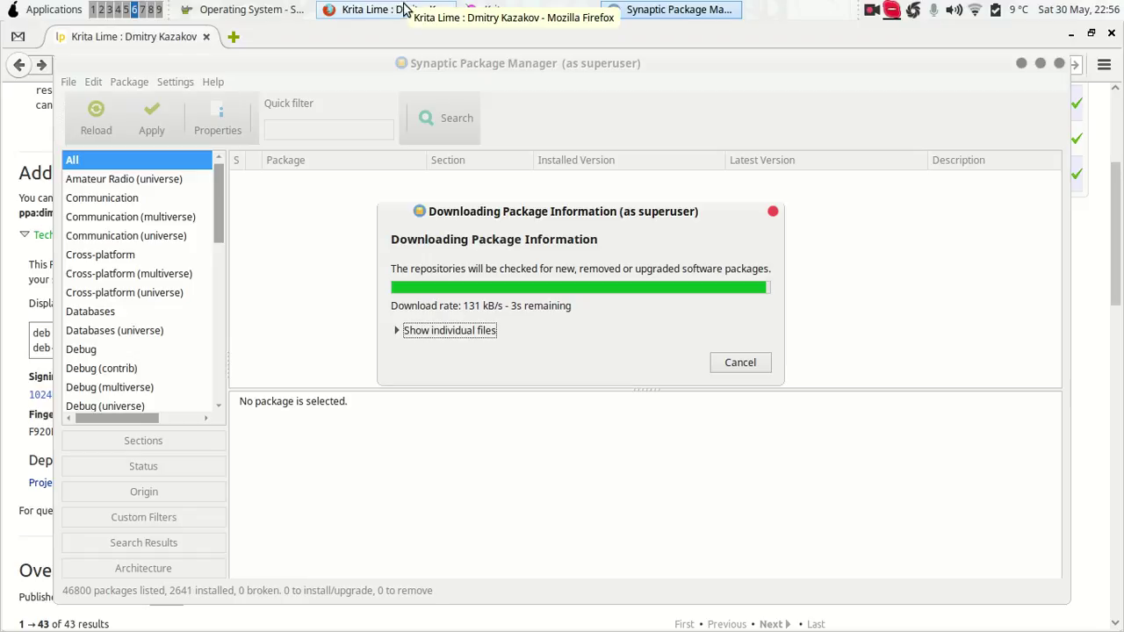
click(248, 11)
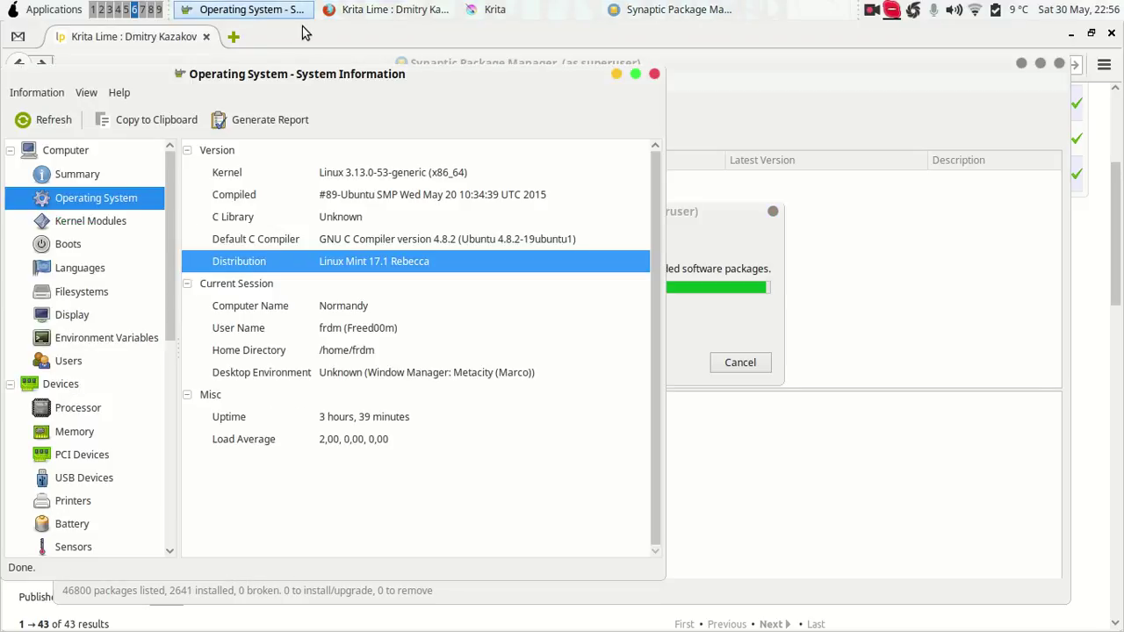
click(658, 12)
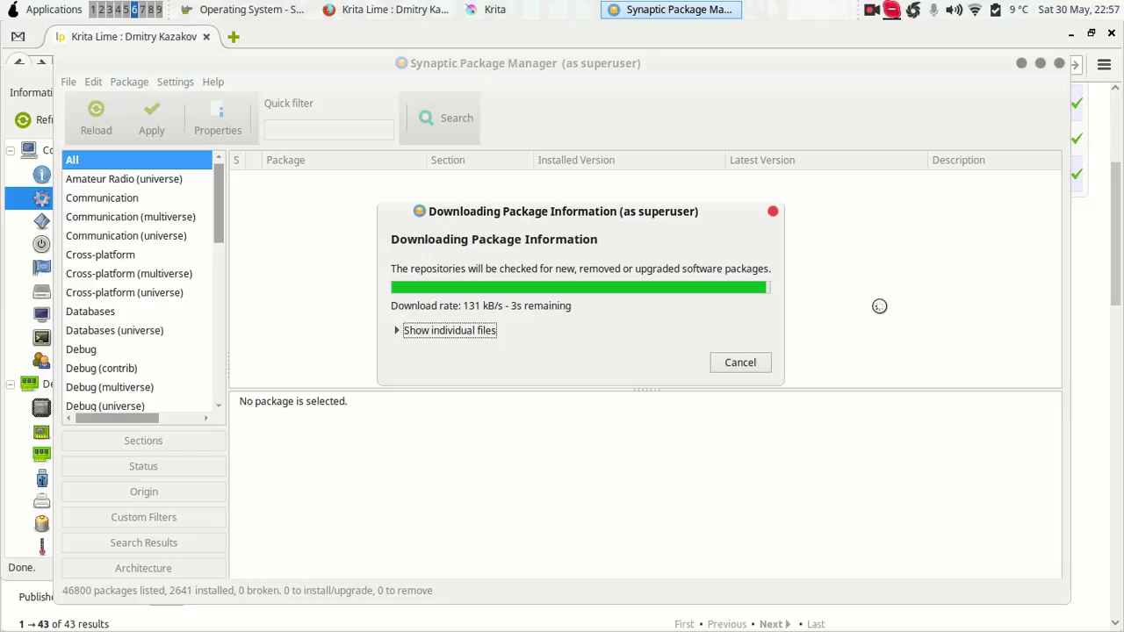
click(493, 334)
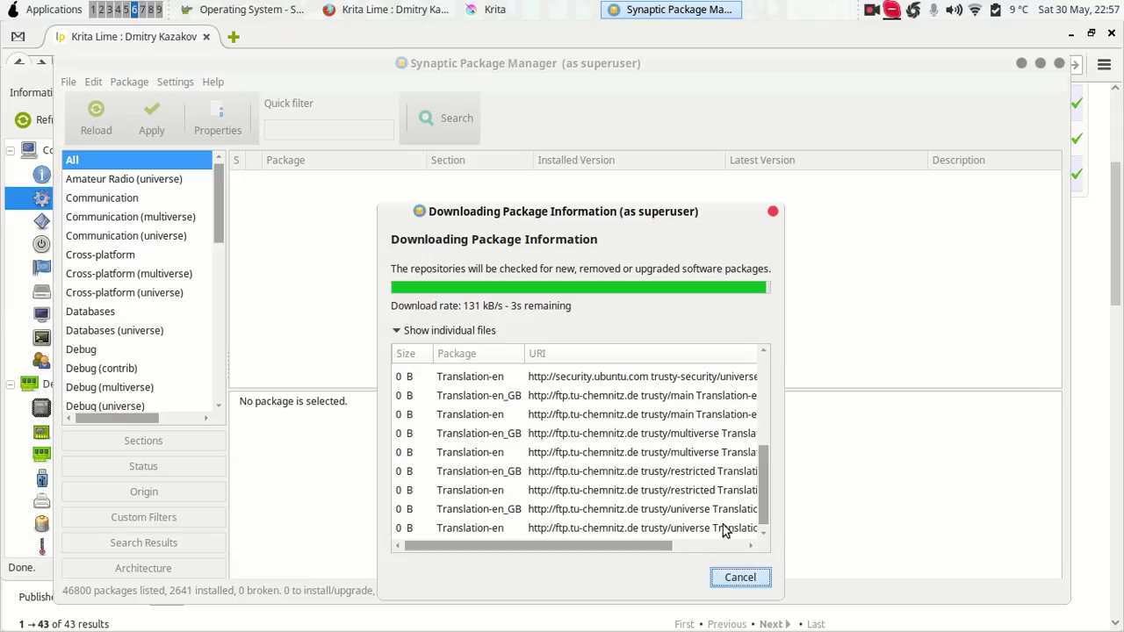
click(734, 550)
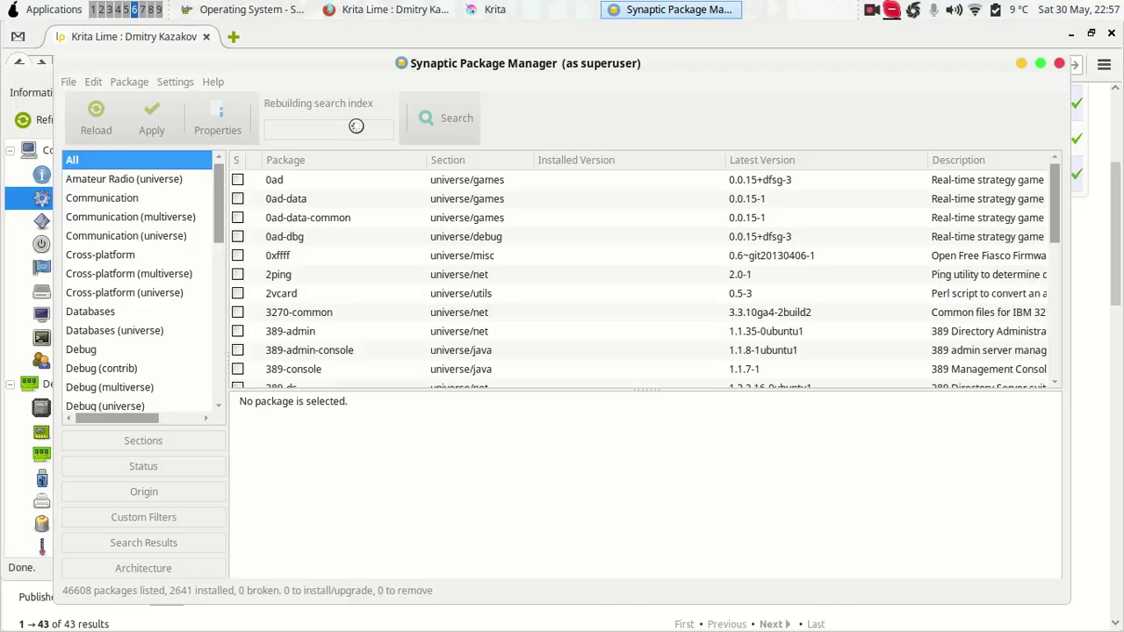
Filter the packages by krita and select the krita-2.9 package to show its description.
text(krita)
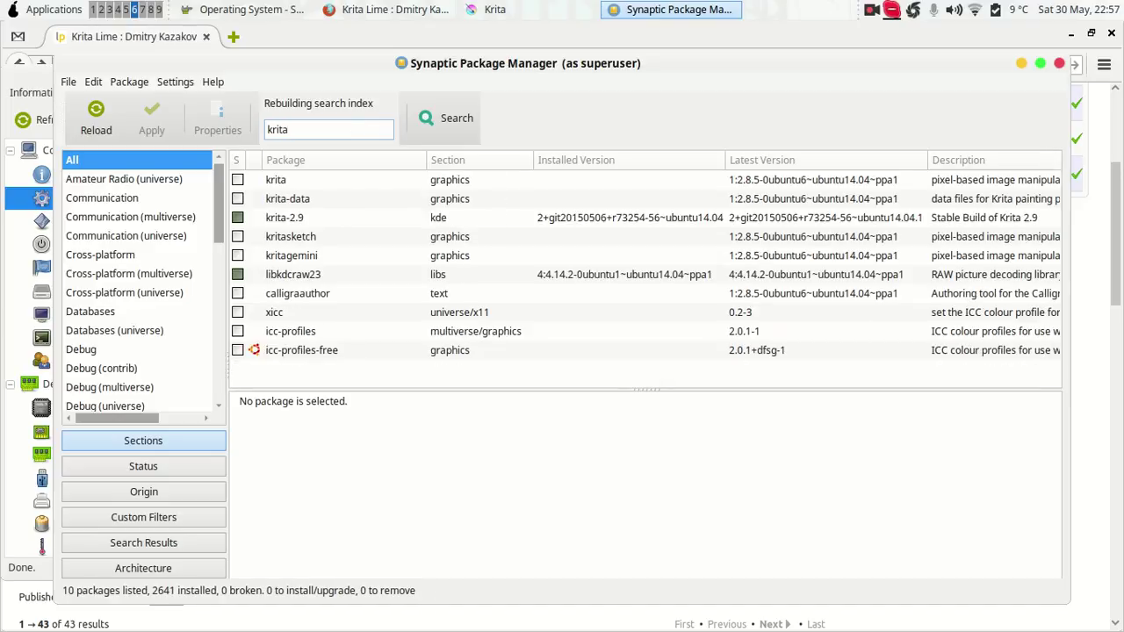
click(323, 217)
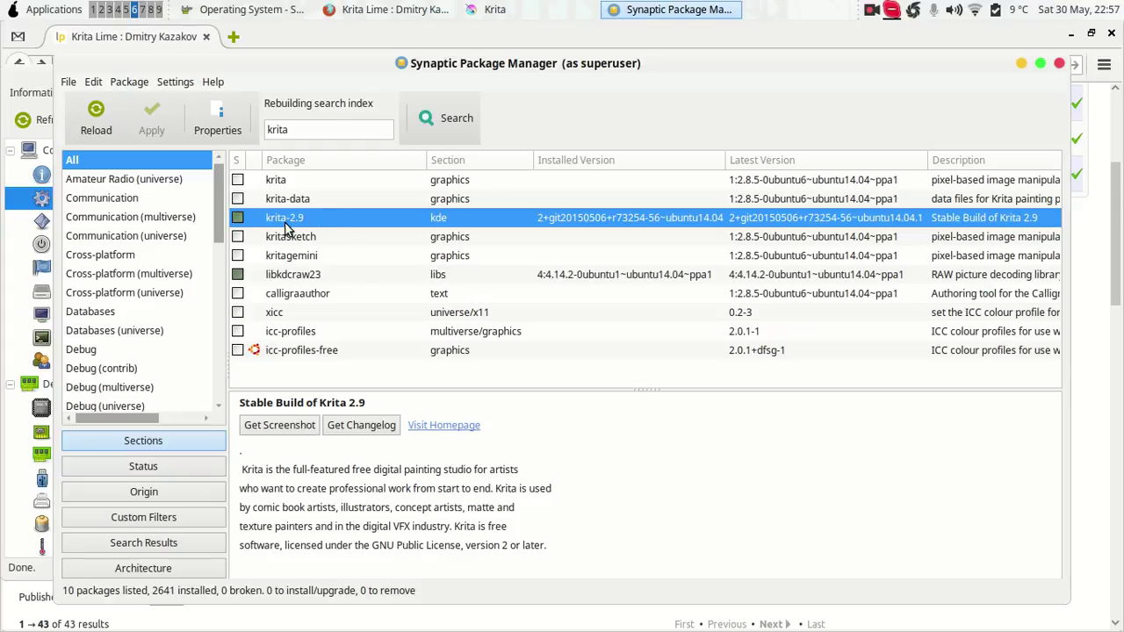
Check the marking options available for the krita-2.9 package without applying any, and close Synaptic.
right_click(288, 227)
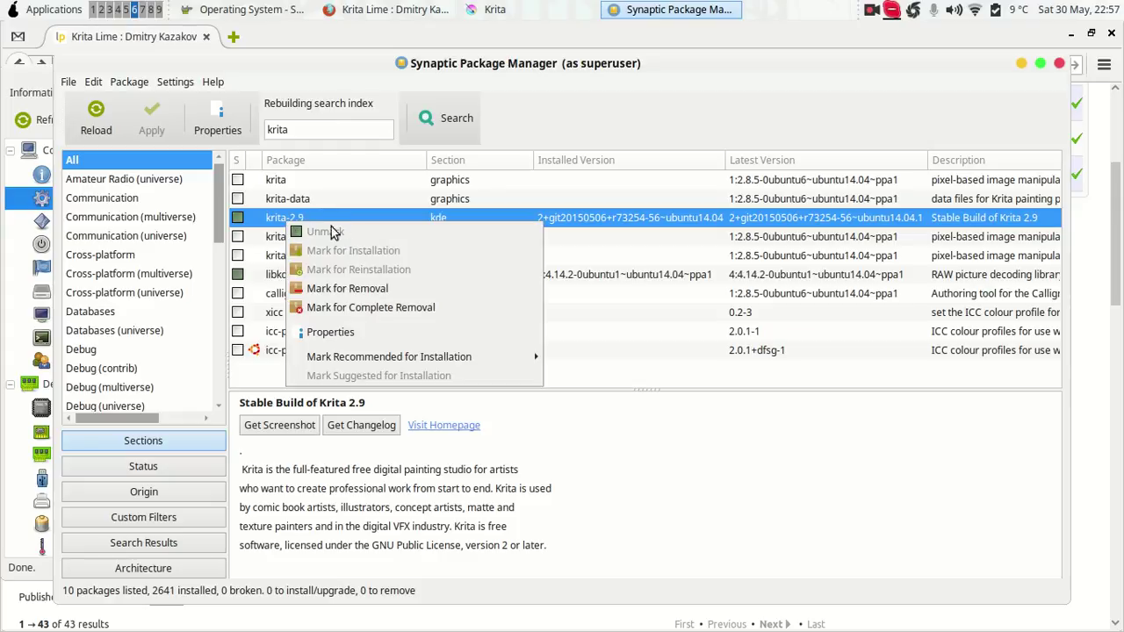
click(498, 143)
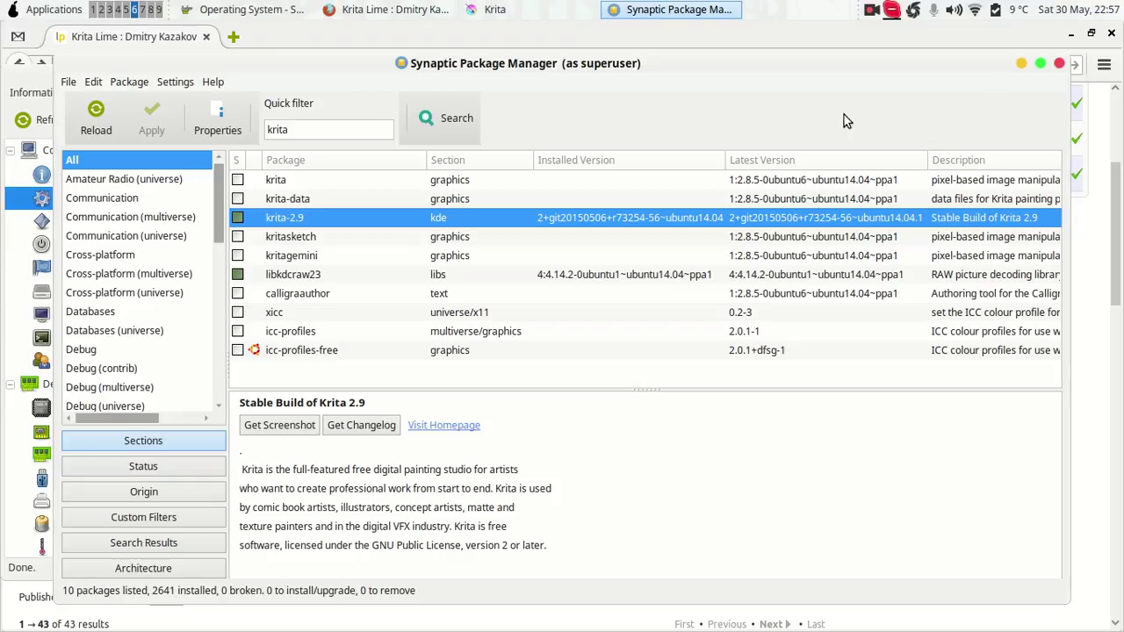
click(1059, 67)
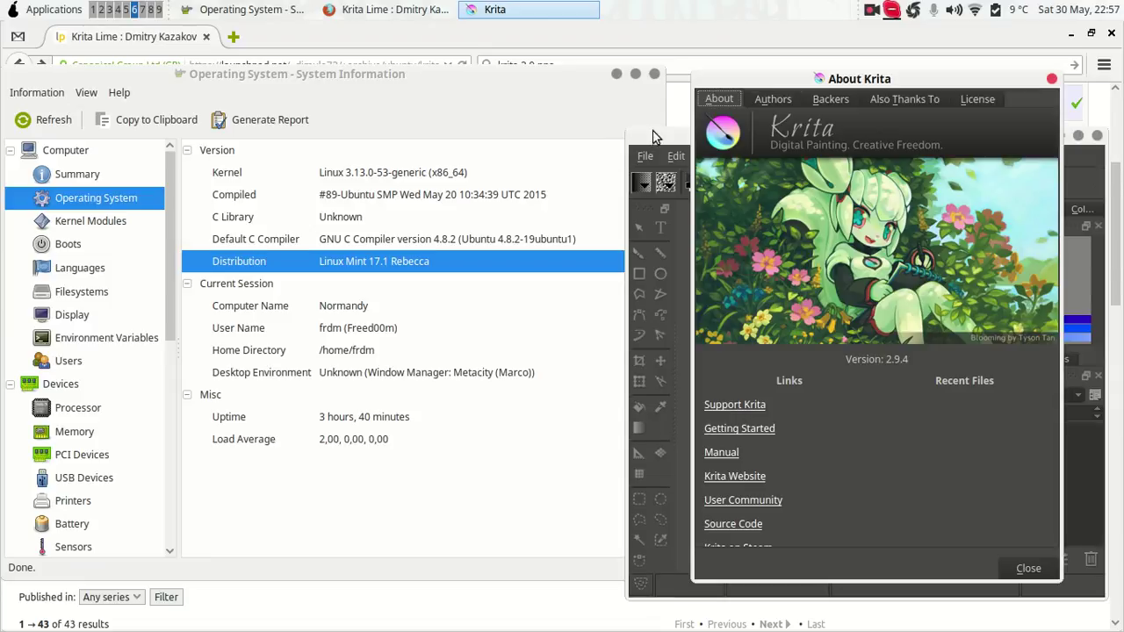
Move the Krita window clear of its About dialog and view the Wastebasket contents in the file manager, closing it again.
drag(655, 136, 186, 74)
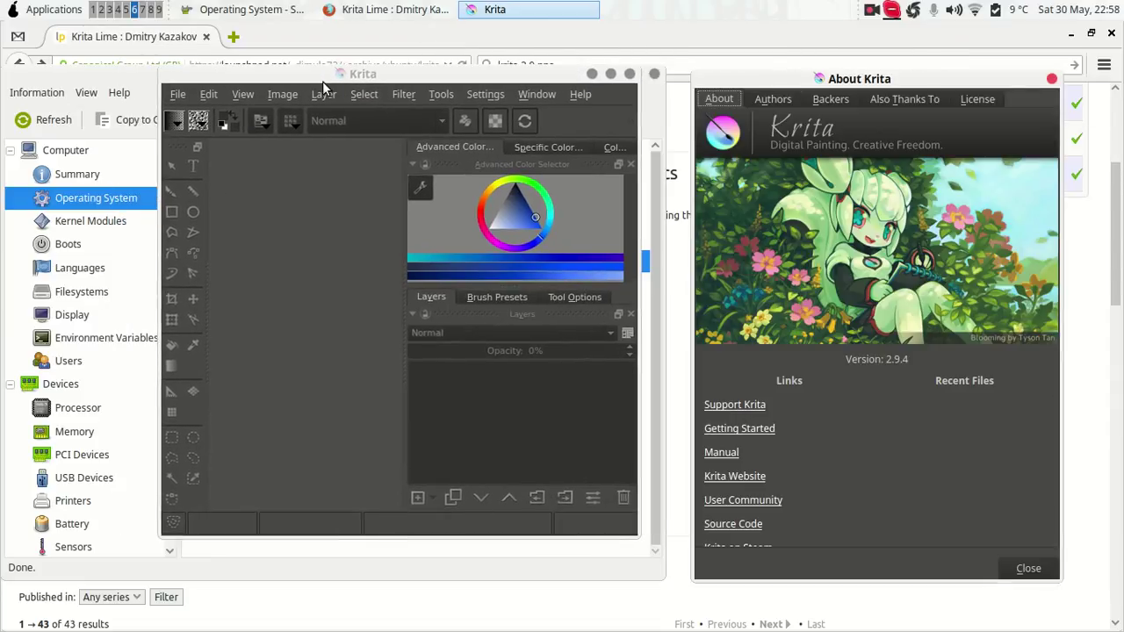
key(super+e)
scroll(99, 424, down, 2)
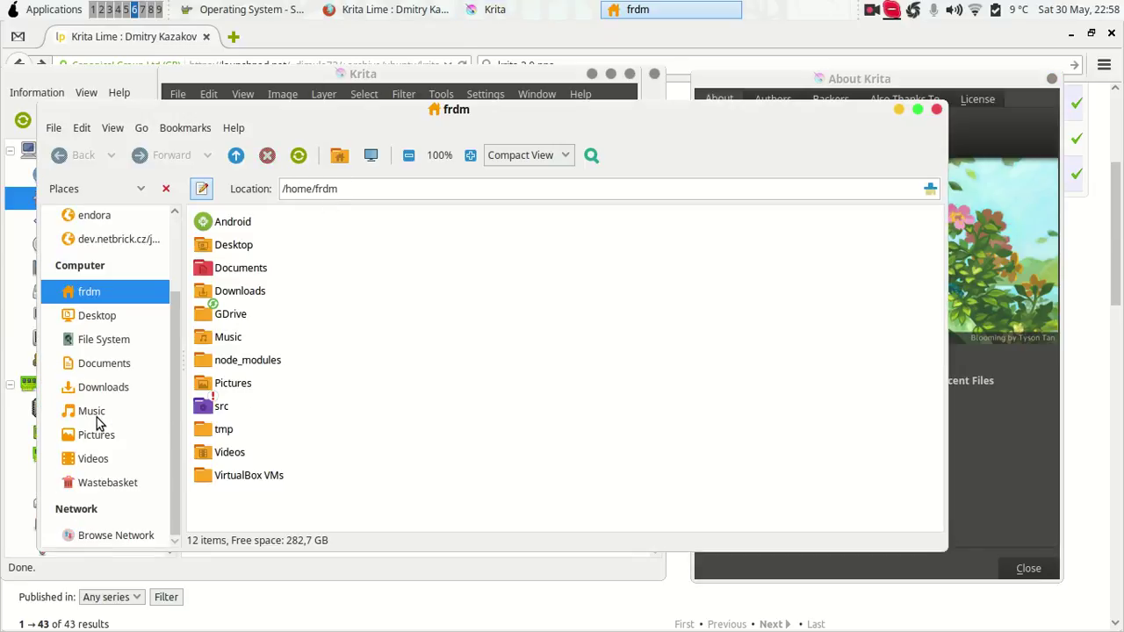
click(77, 486)
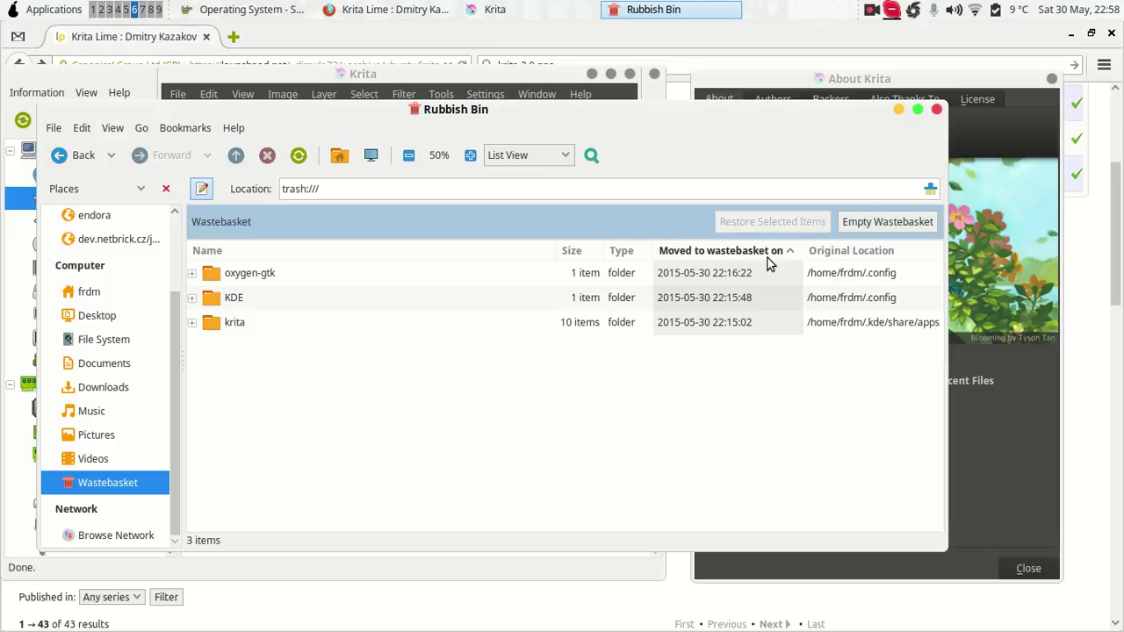
click(938, 109)
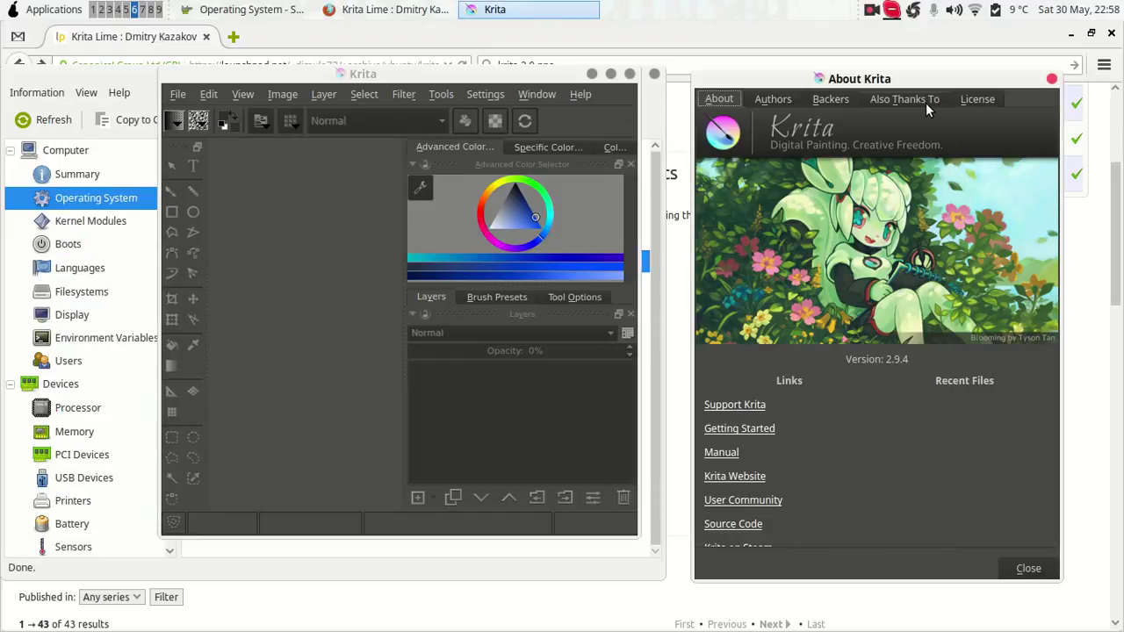
Rearrange the Krita windows, close the About Krita dialog and maximize the main Krita window.
drag(560, 76, 611, 54)
drag(802, 84, 617, 104)
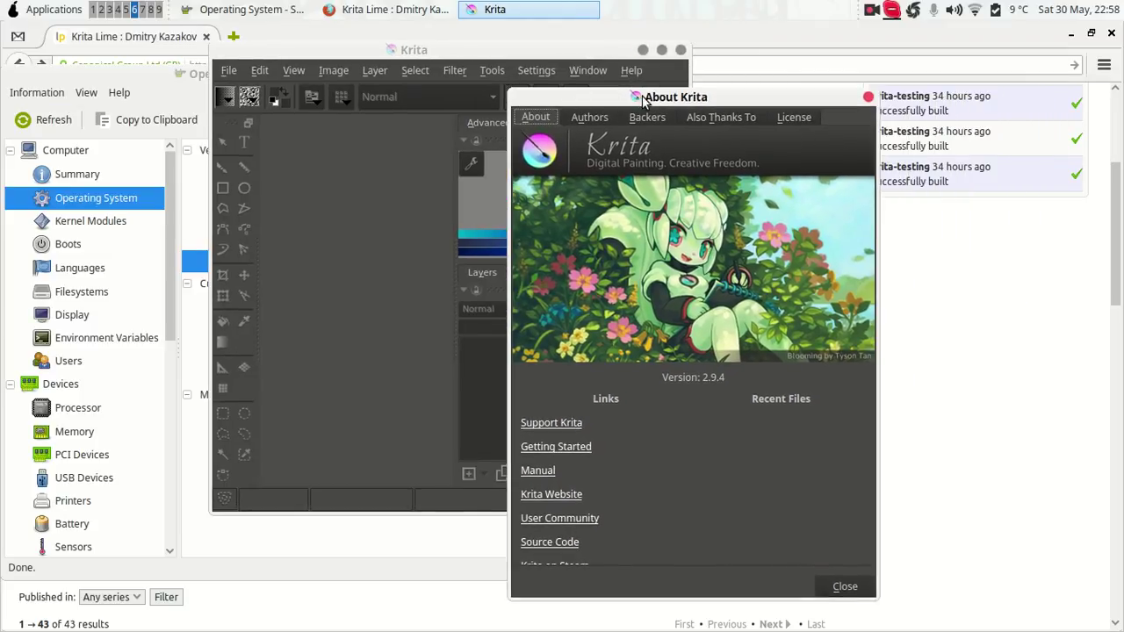
click(843, 585)
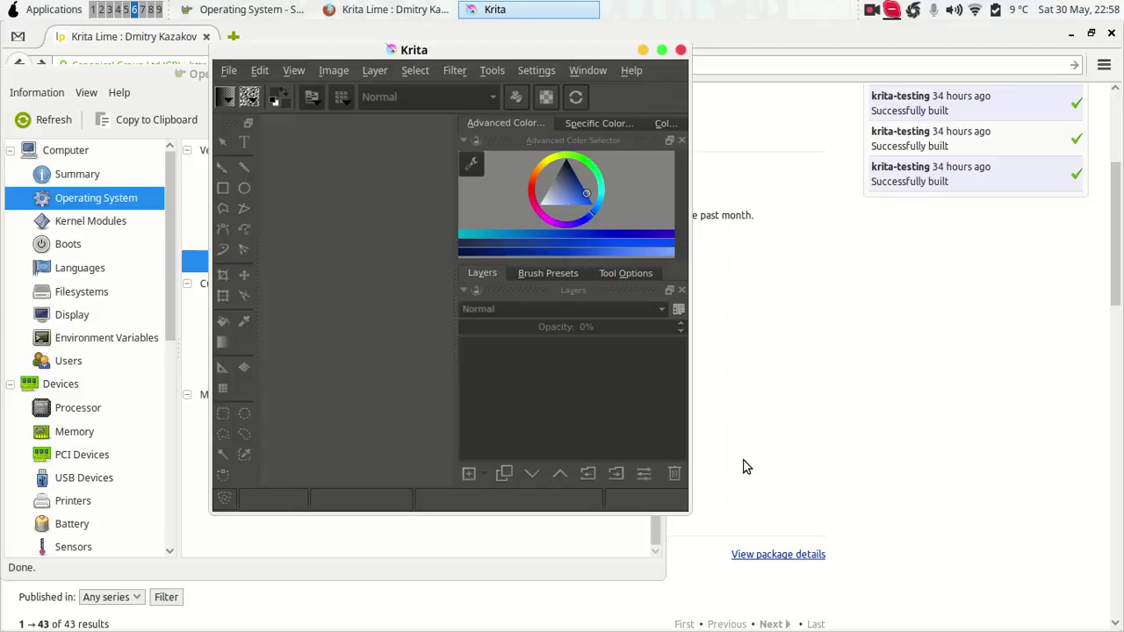
click(661, 51)
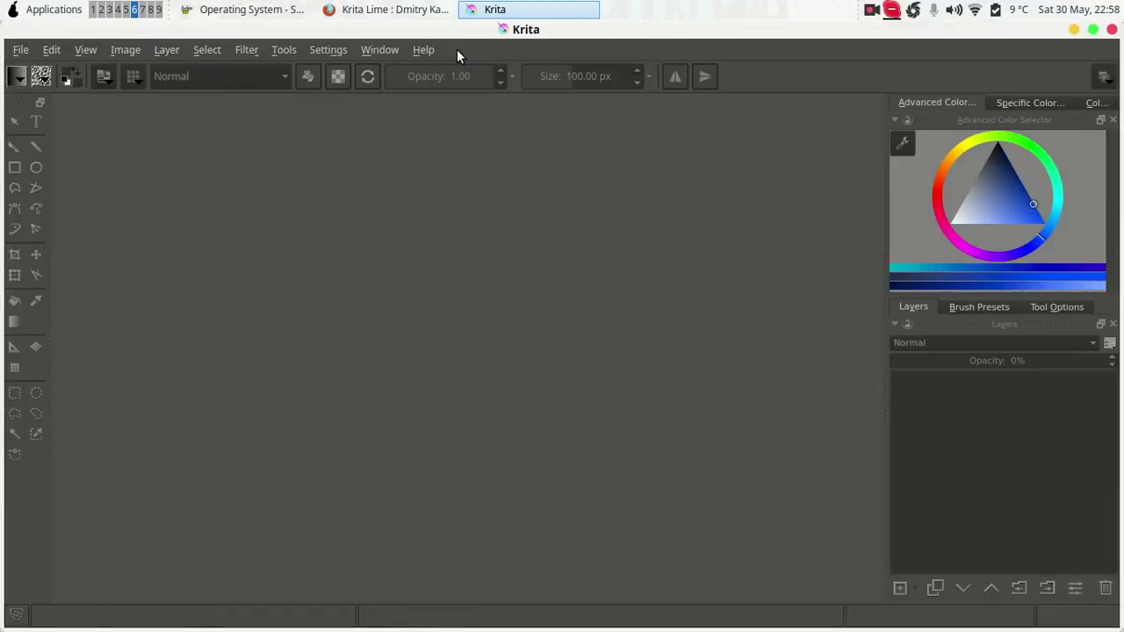
Examine the version and application details in Krita's Submit Bug Report dialog and close it.
click(431, 50)
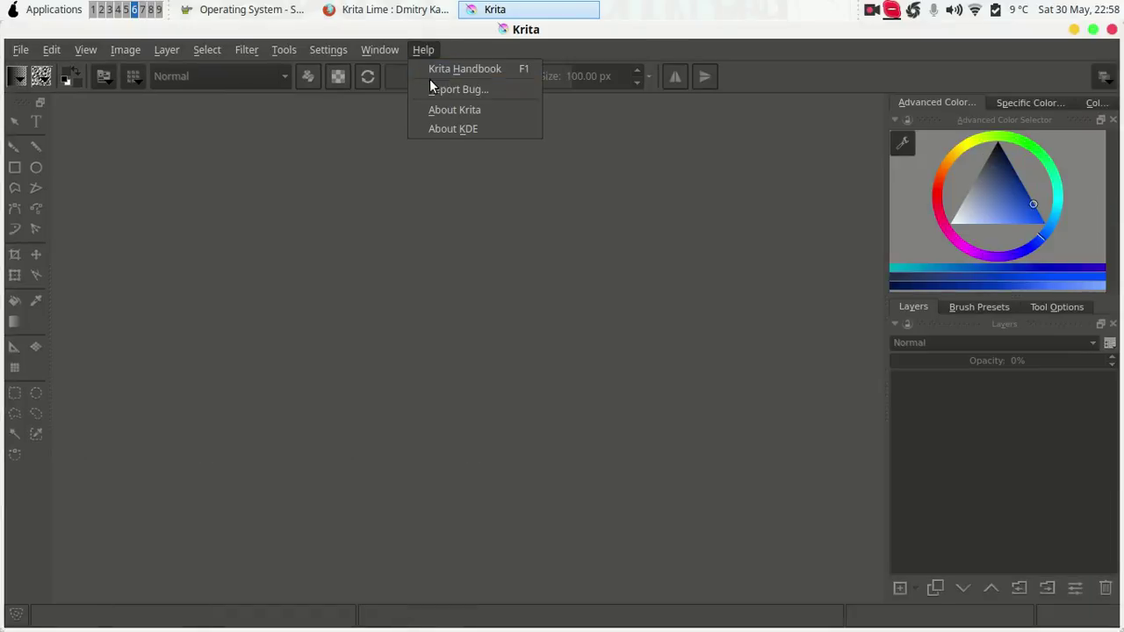
click(431, 88)
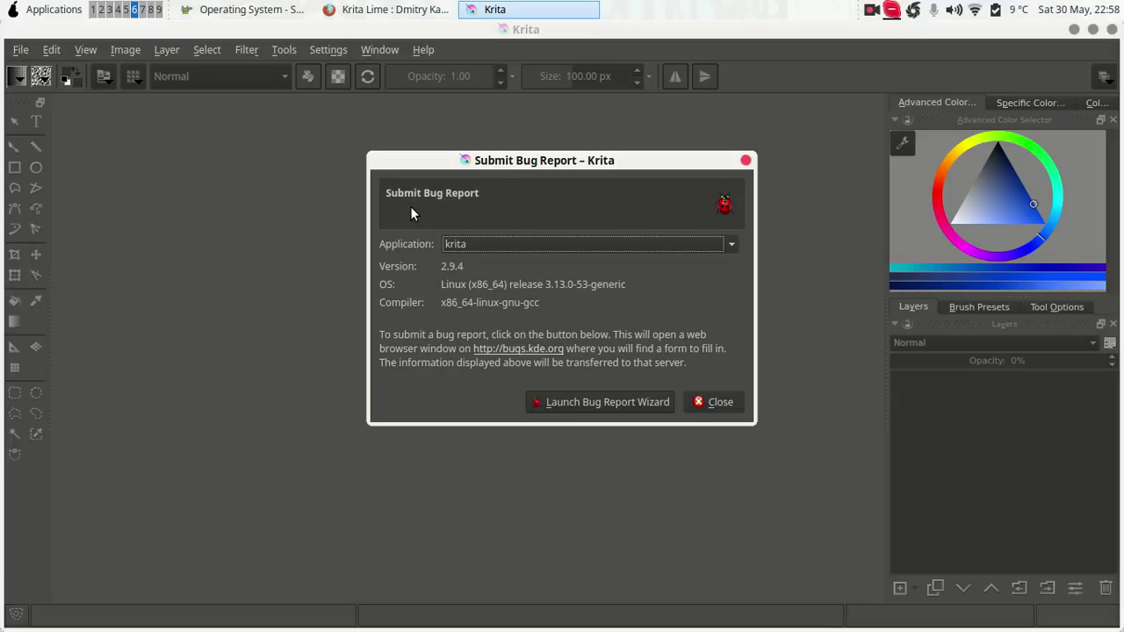
click(475, 244)
click(473, 247)
click(745, 159)
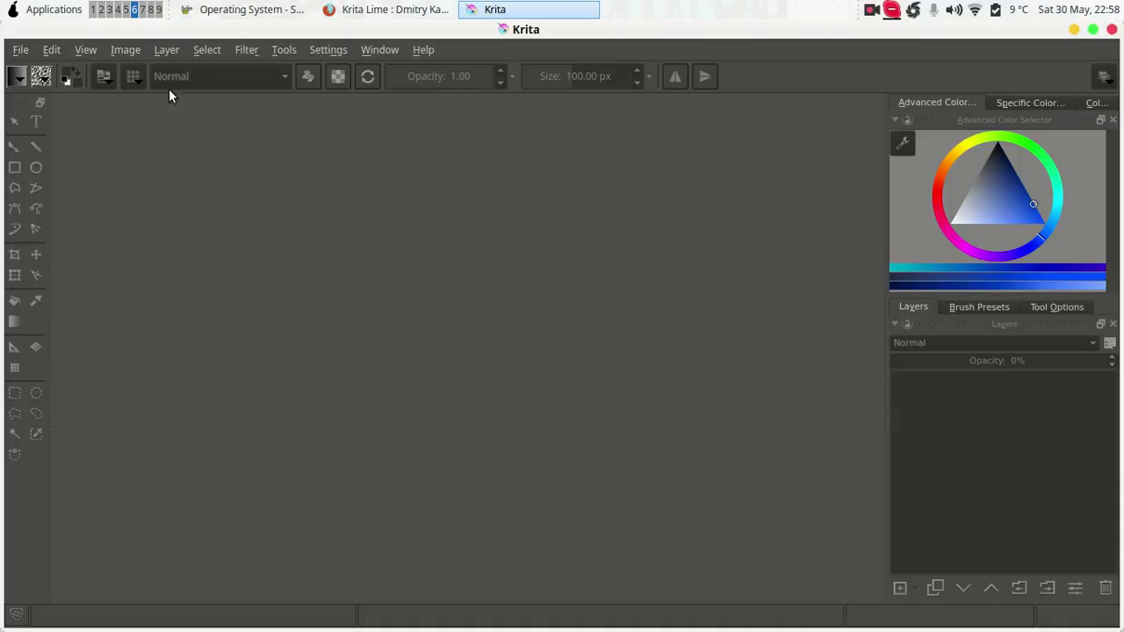
Try Krita's Full Screen Mode, look through the menus there and switch the mode off again.
click(84, 50)
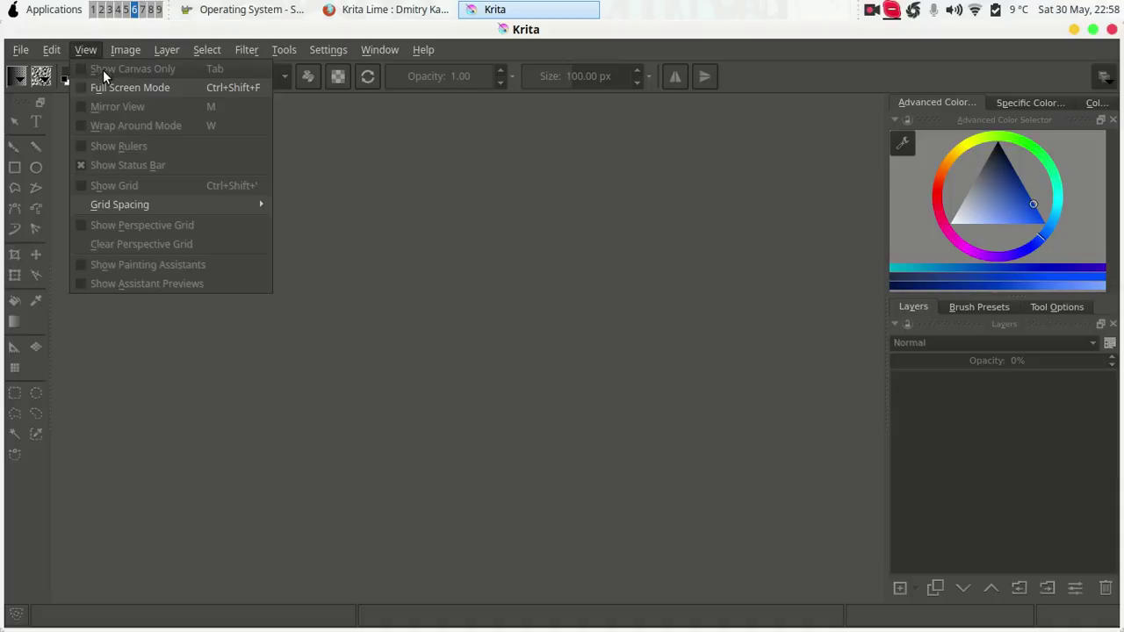
click(102, 87)
click(94, 15)
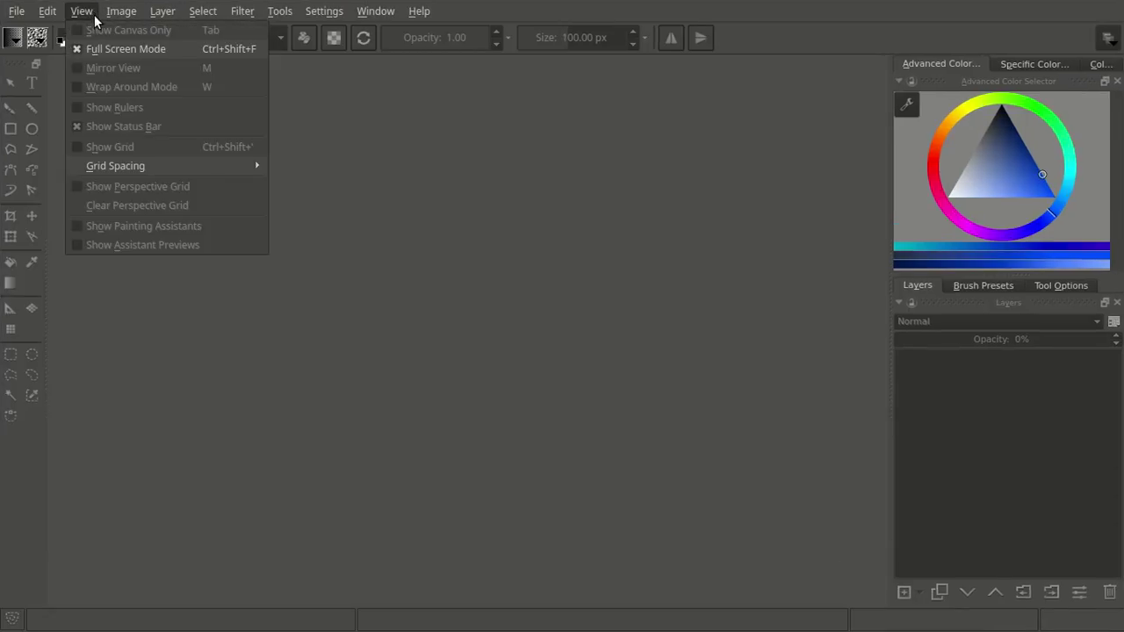
mouse_move(419, 10)
mouse_move(47, 10)
click(87, 12)
click(90, 10)
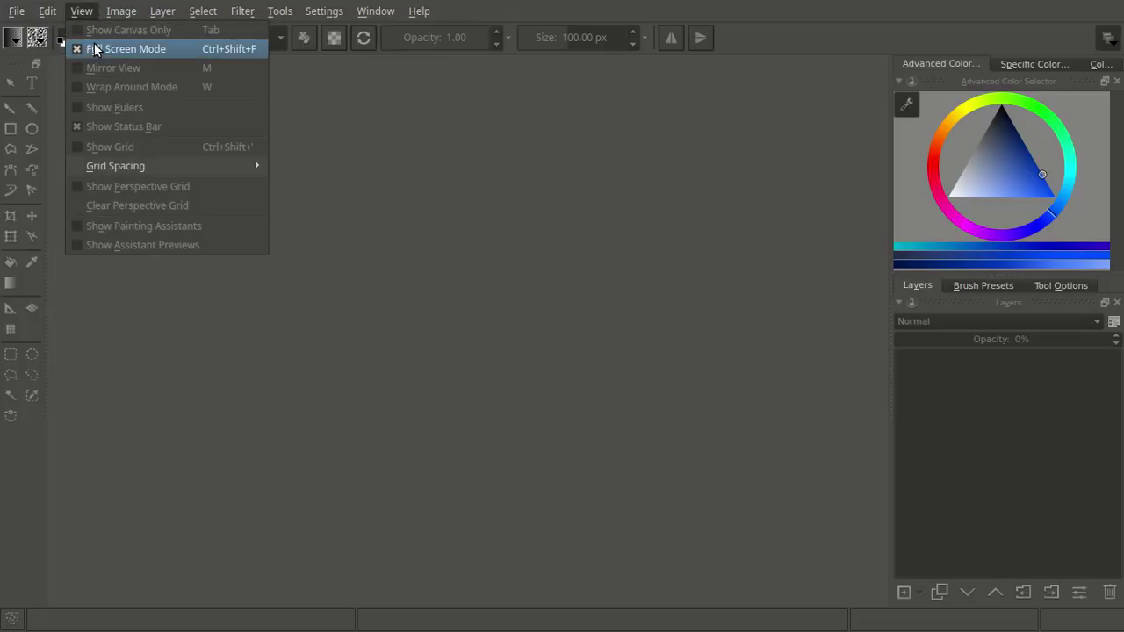
click(94, 47)
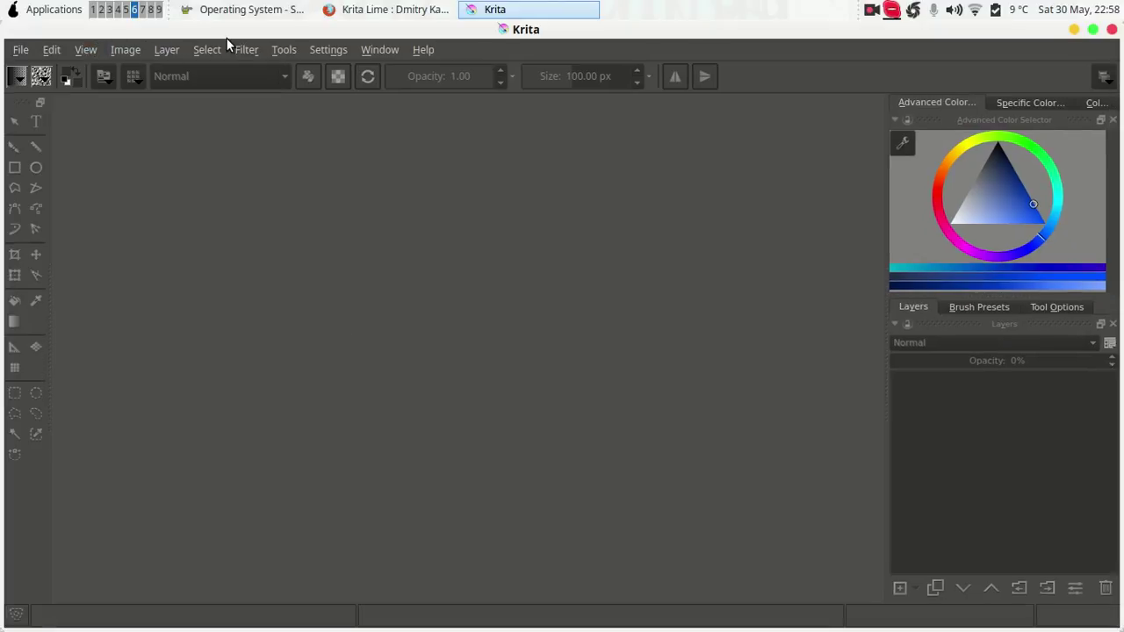
click(425, 49)
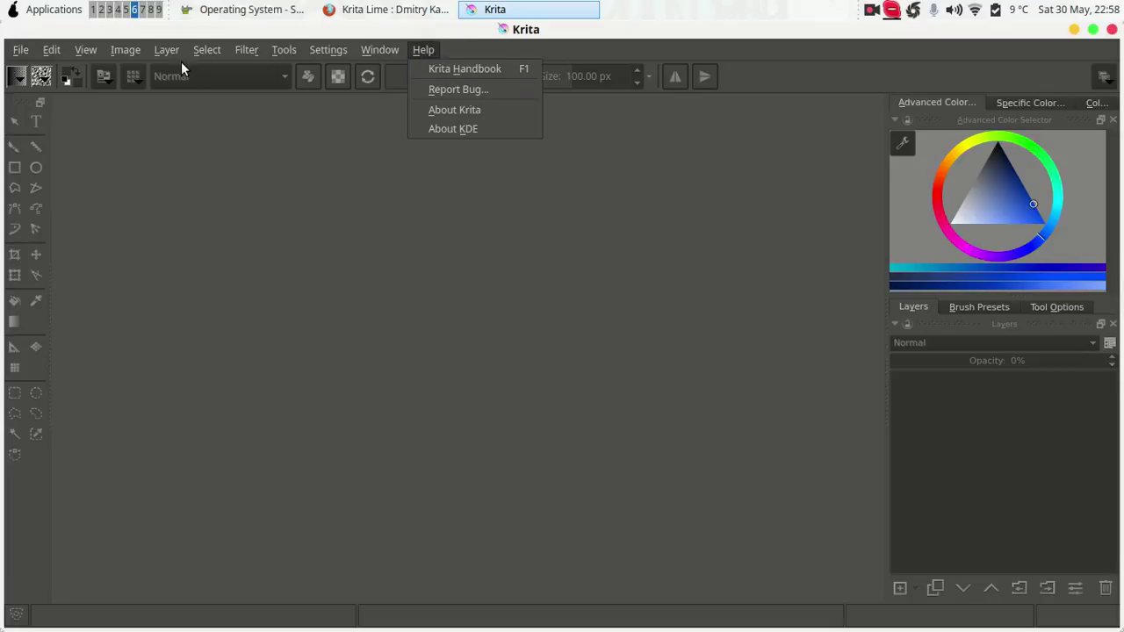
click(97, 53)
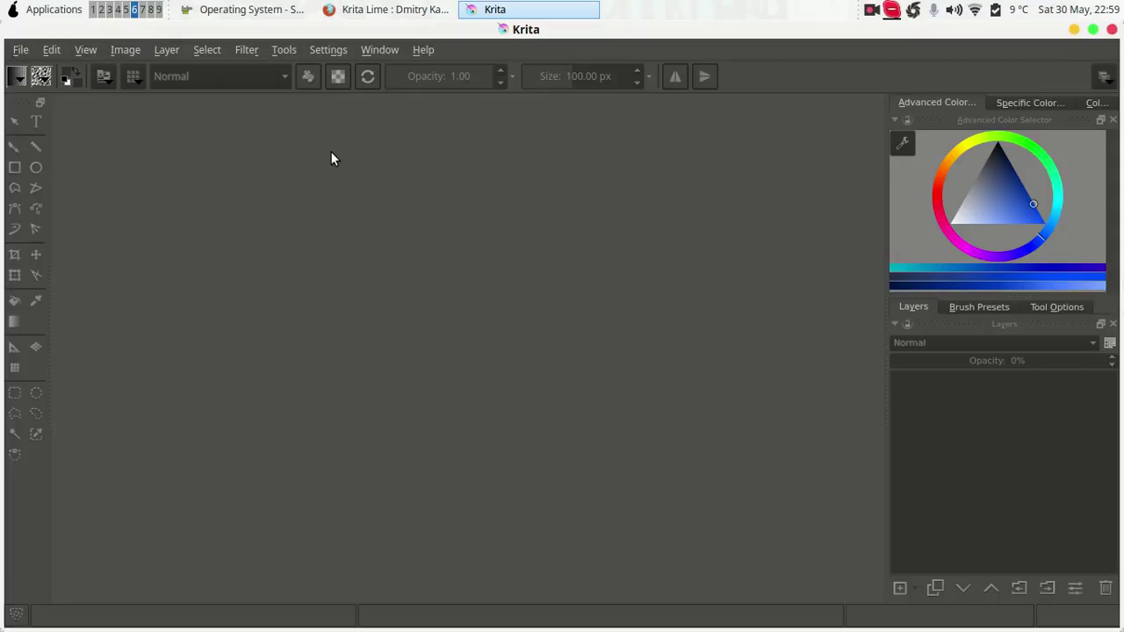
Create a 1600 x 1200 px, 8-bit RGB document with two layers and paint a freehand black scribble on Layer 2 with the 30 px brush.
click(27, 54)
click(35, 68)
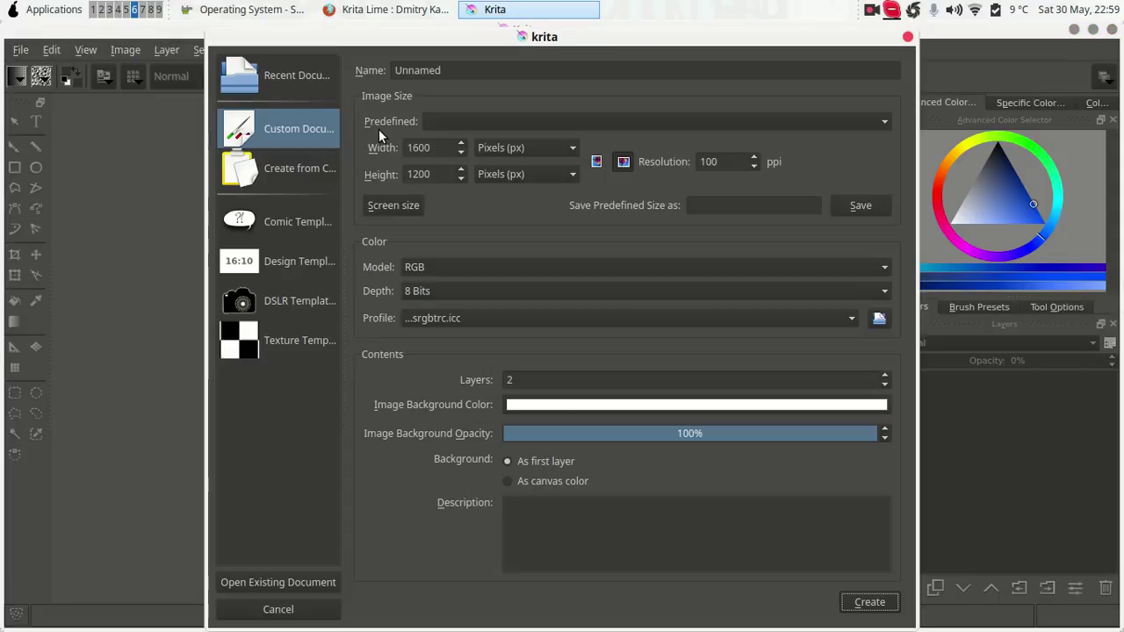
click(847, 602)
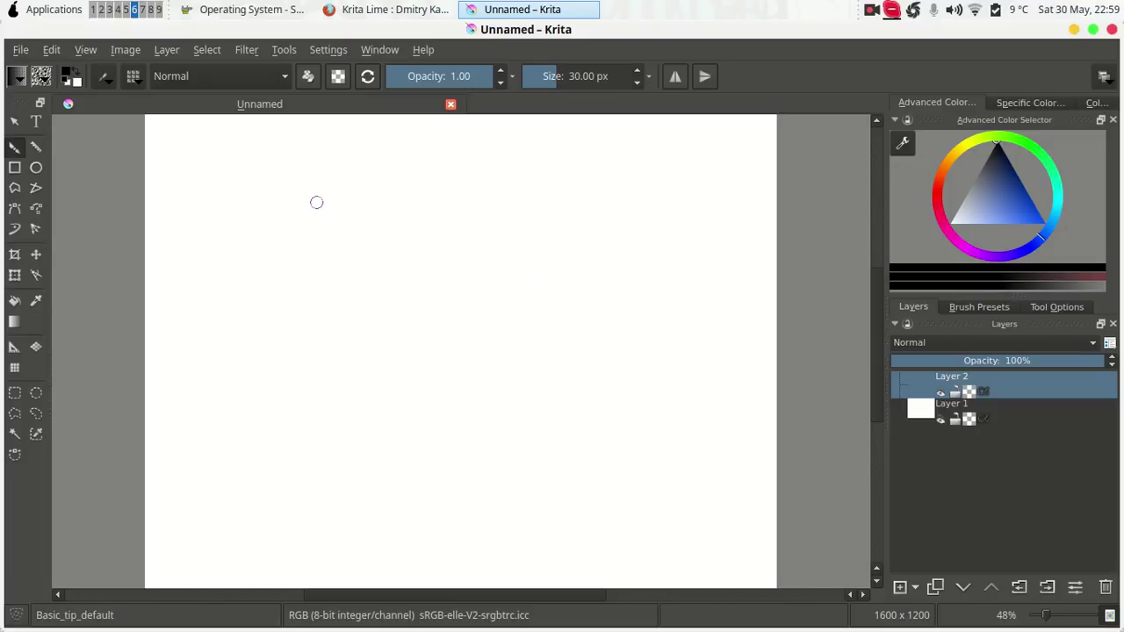
mouse_move(345, 285)
mouse_down()
mouse_move(615, 302)
mouse_move(363, 343)
mouse_move(536, 276)
mouse_move(446, 117)
mouse_up()
View the About KDE information and the About Krita dialog, closing each one again.
click(423, 49)
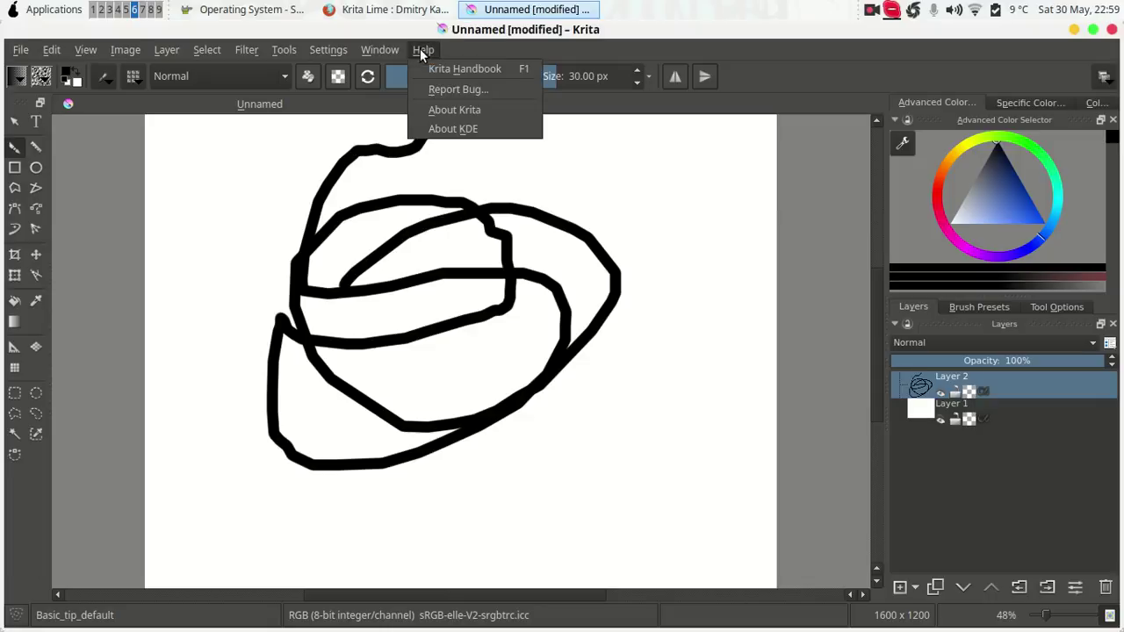
click(443, 130)
key(Escape)
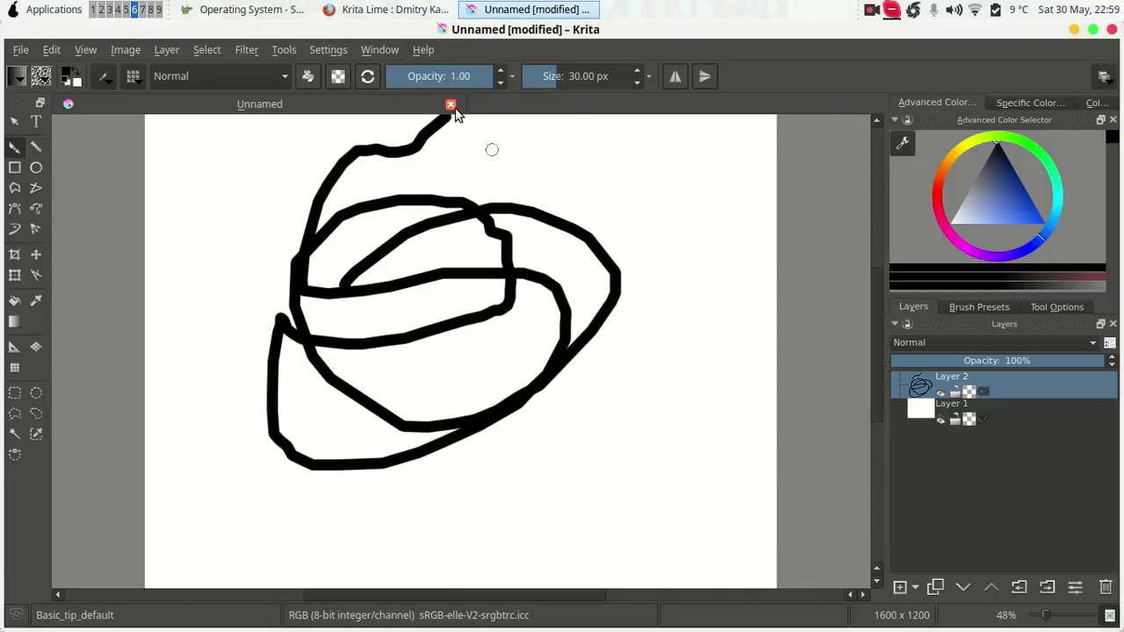
click(424, 49)
click(449, 110)
click(707, 569)
Switch to the System Information window to show the operating system details in front of Krita.
click(189, 9)
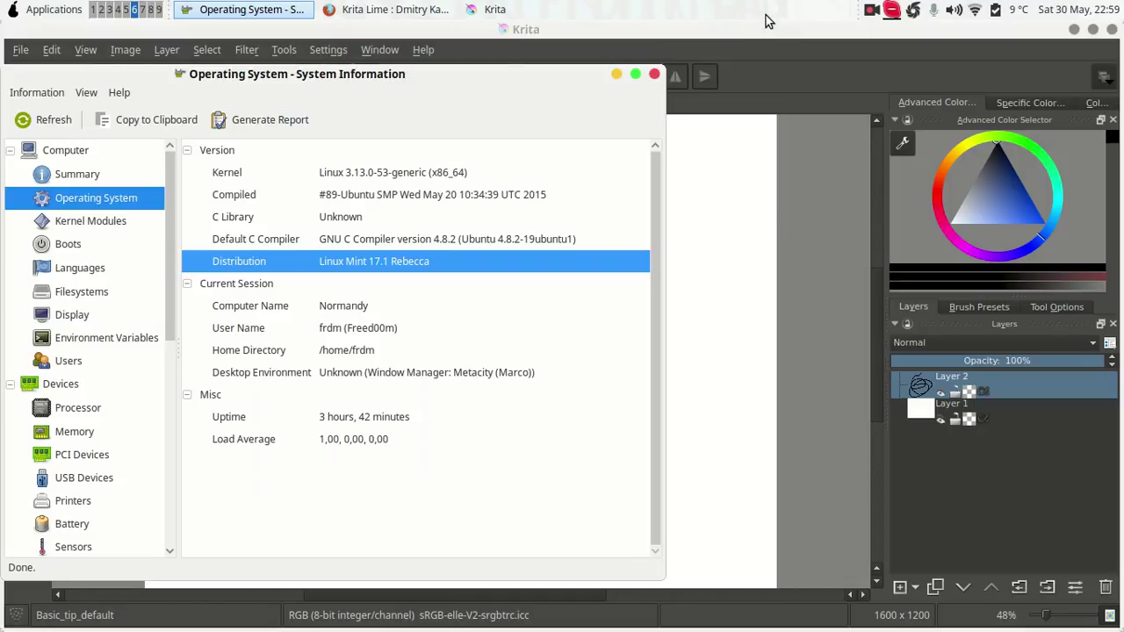
click(872, 12)
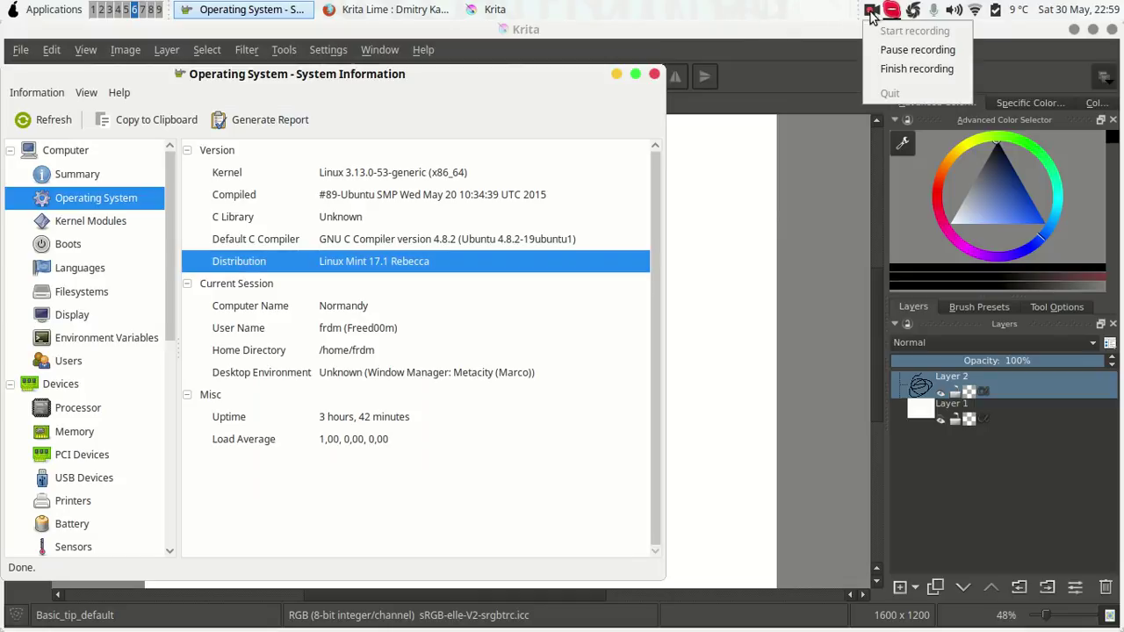